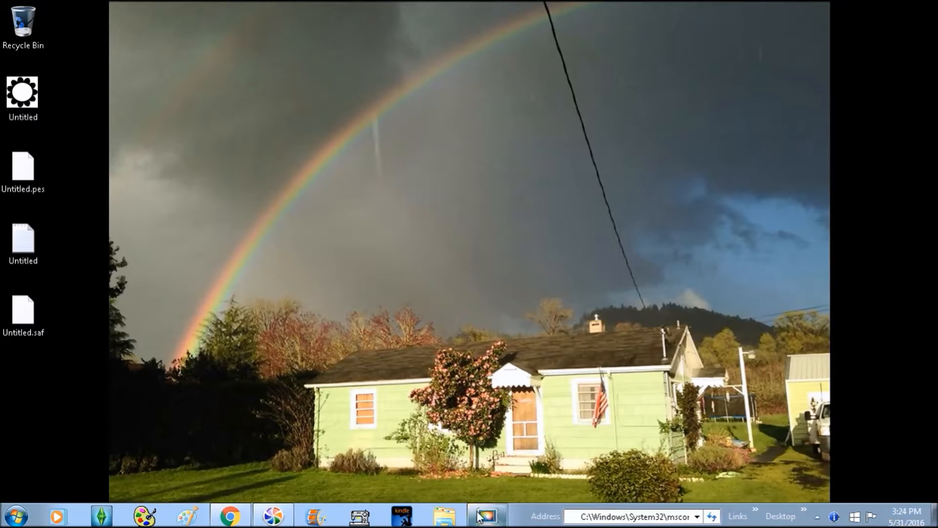
left_click(482, 518)
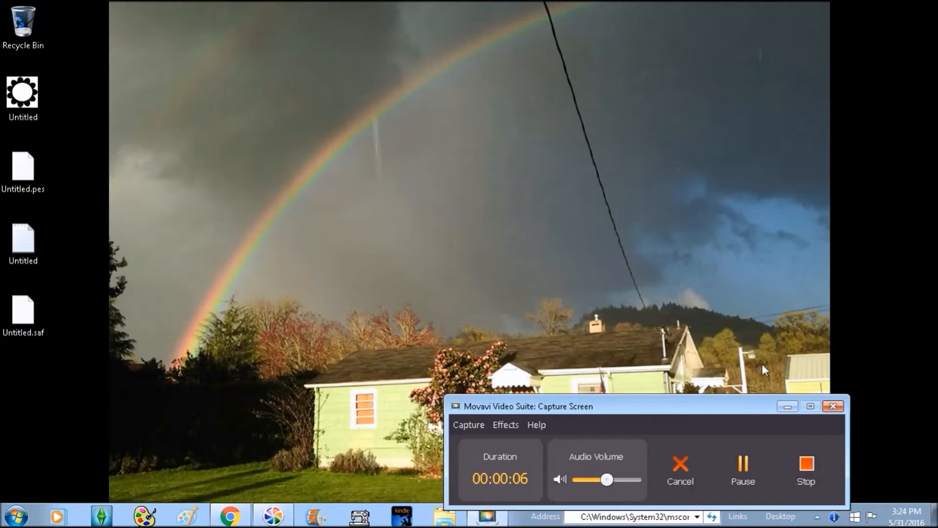
left_click(788, 406)
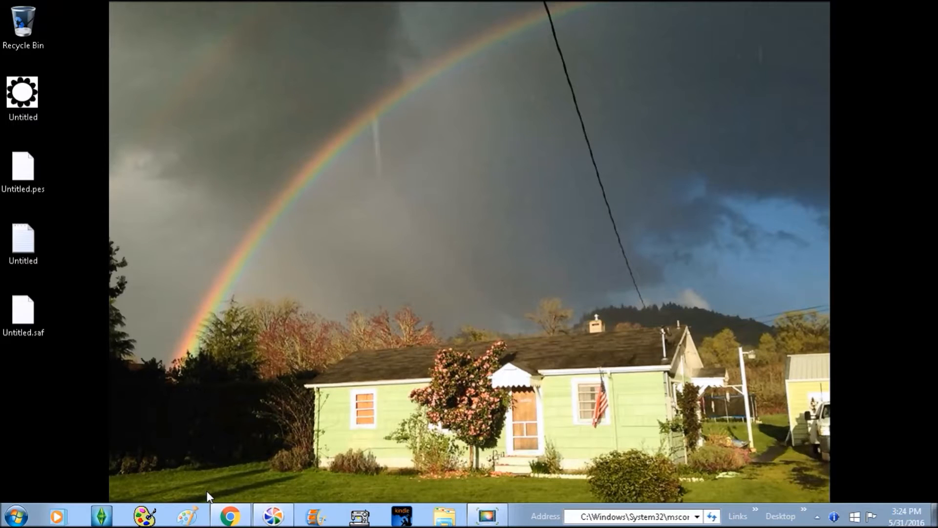
Step: Switch to Chrome, open the source page of the 11 Petal Flower Silhouette result, and copy its large image
left_click(230, 516)
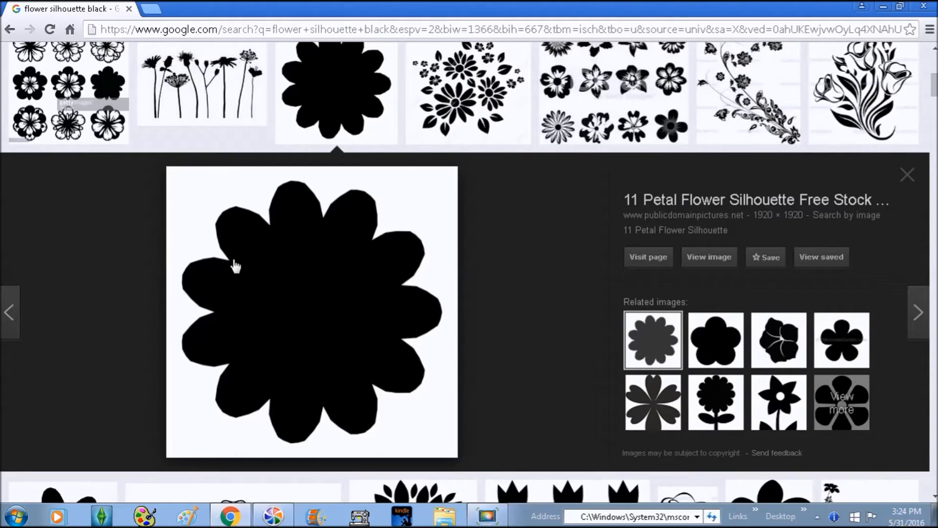
right_click(276, 288)
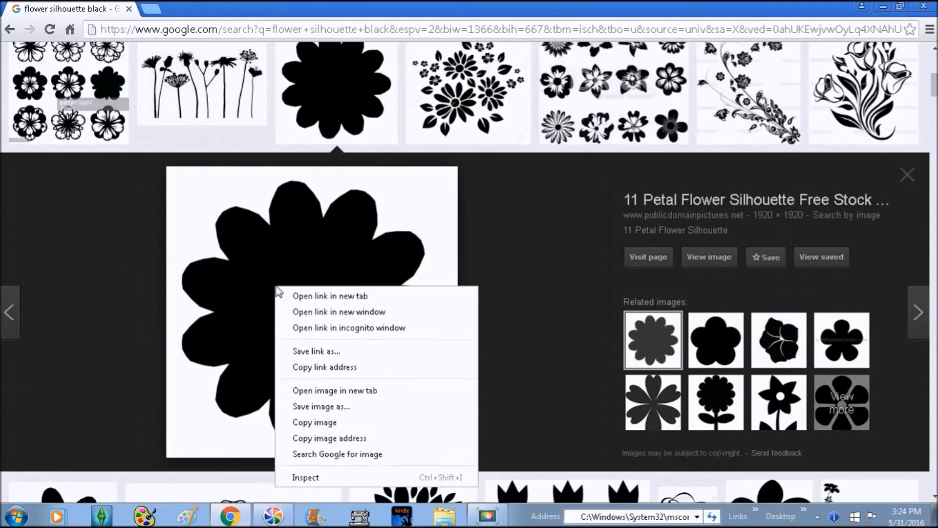
left_click(650, 201)
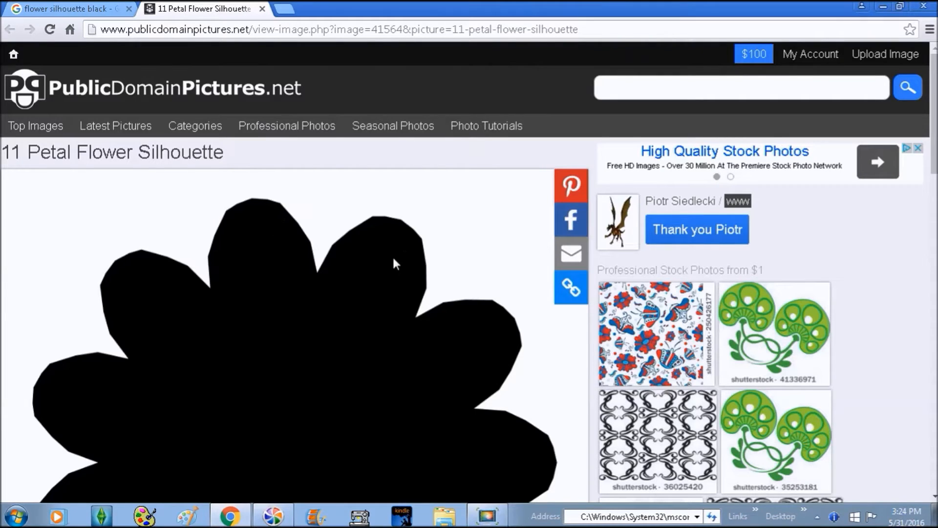
scroll(394, 263, "down", 7)
scroll(383, 249, "up", 7)
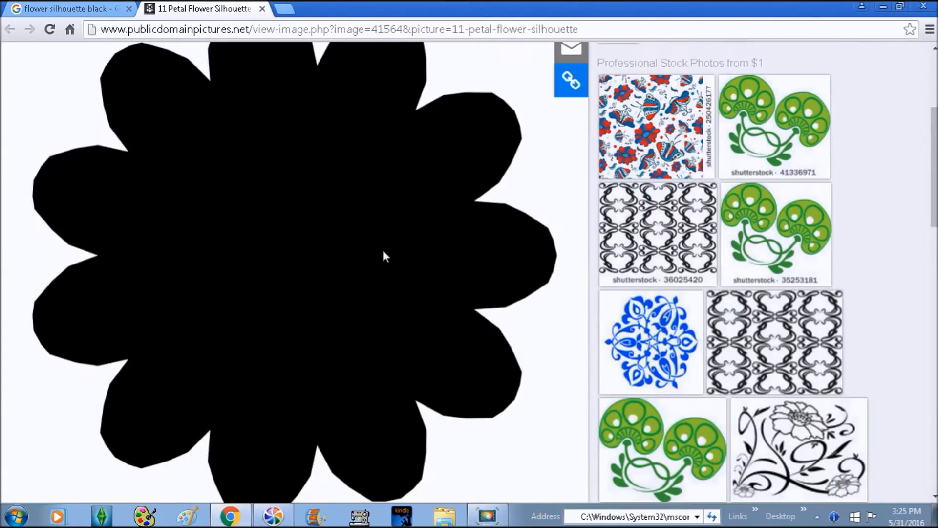
right_click(208, 292)
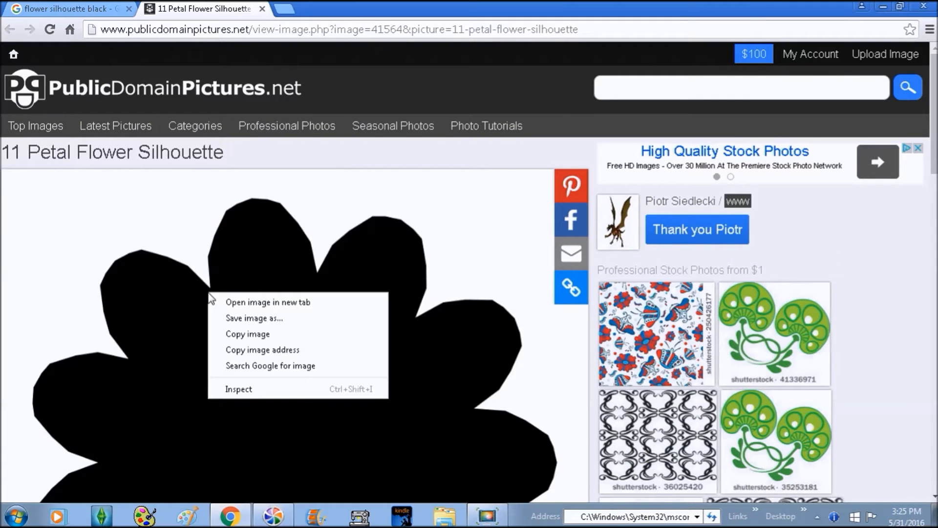
left_click(235, 336)
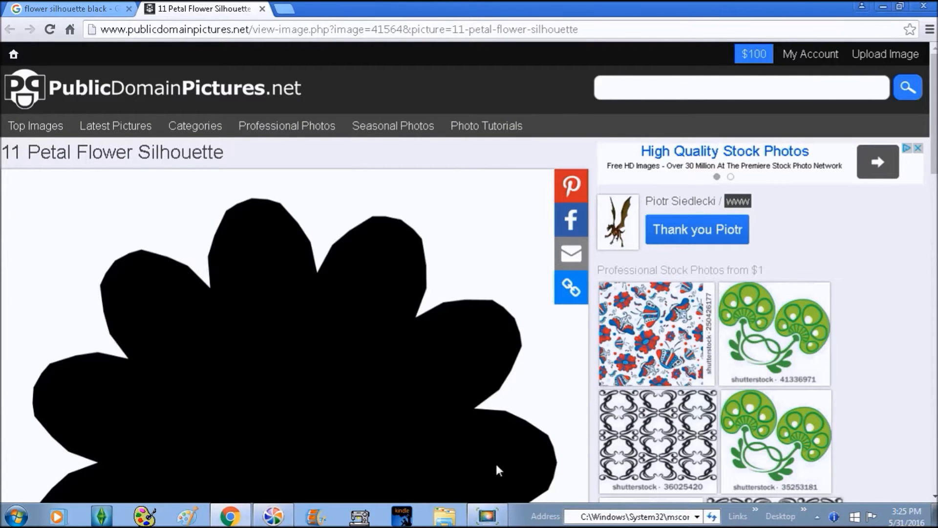
Step: Paste the flower silhouette into Paint and trim the canvas around it to about 1840 × 1836 px
left_click(182, 522)
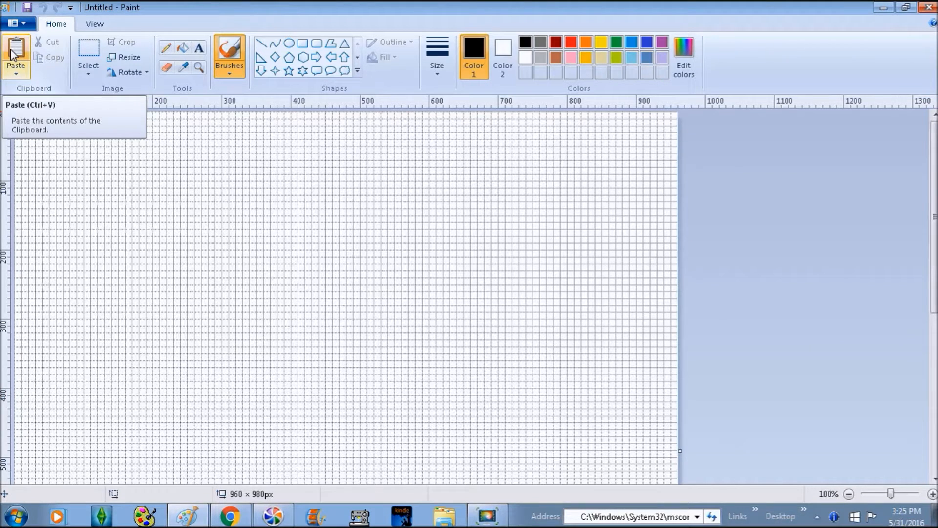
left_click(14, 53)
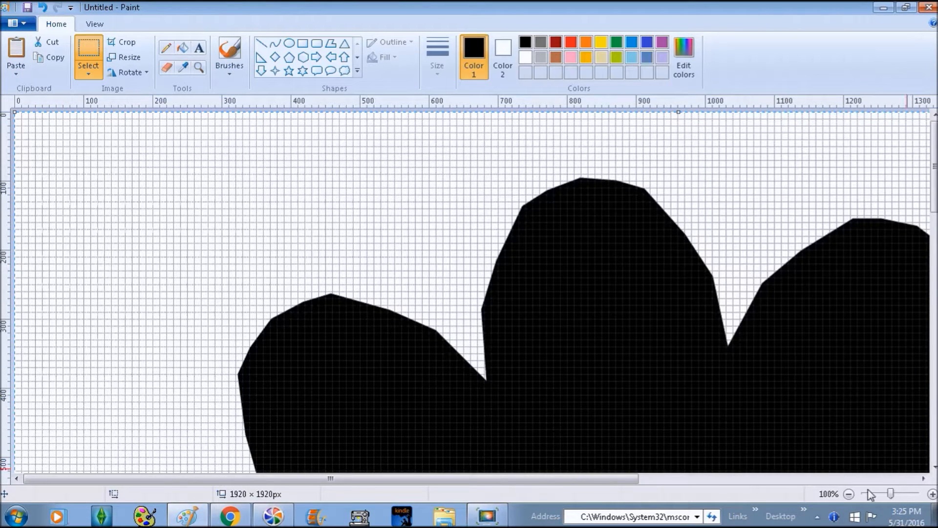
left_click(850, 494)
left_click(850, 494)
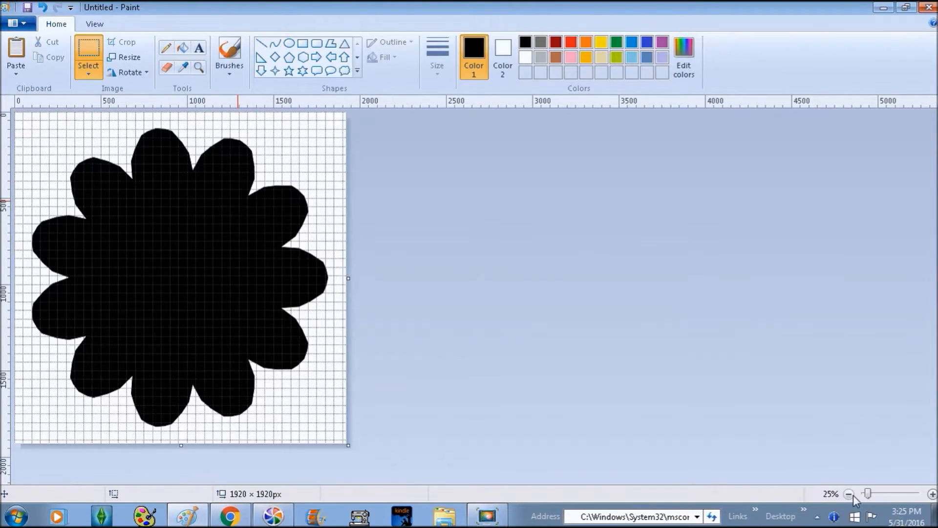
left_click_drag(348, 445, 332, 430)
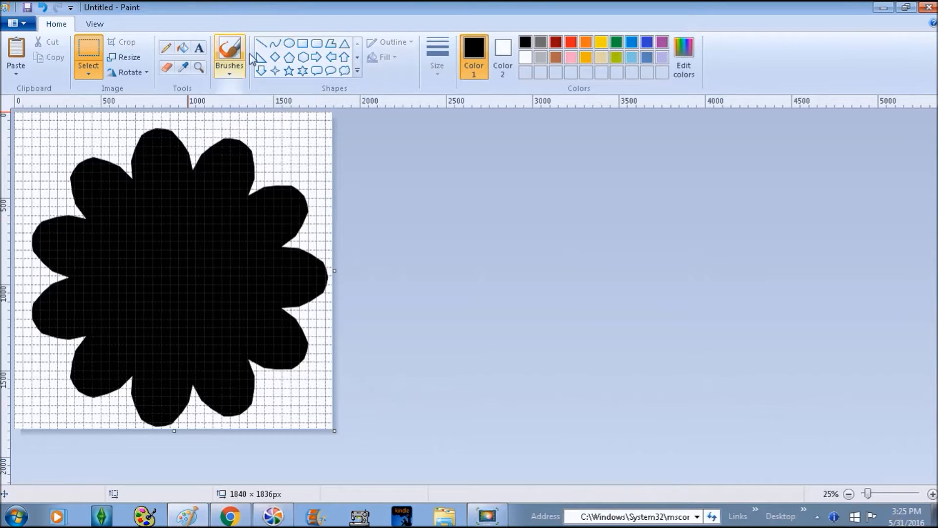
Step: Draw a white ellipse with solid white fill, about 757 × 757 px, over the middle of the flower
left_click(290, 45)
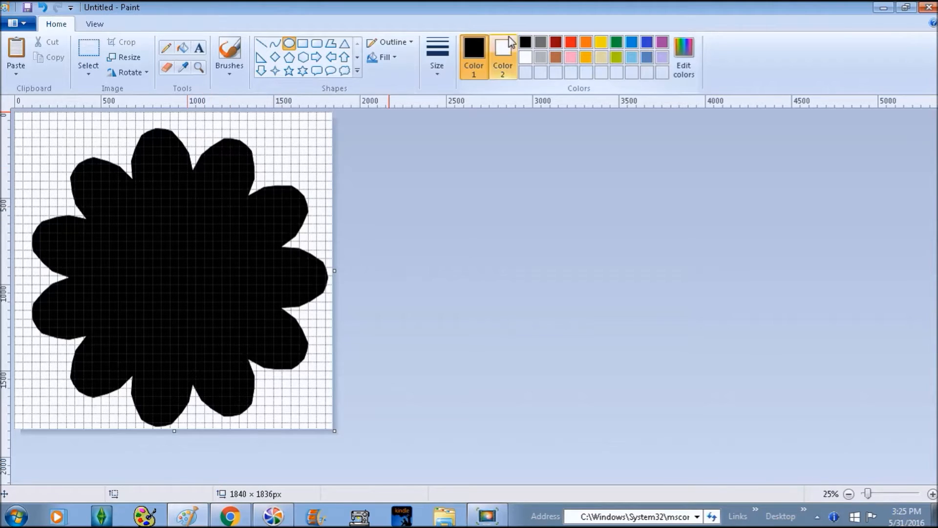
left_click(525, 58)
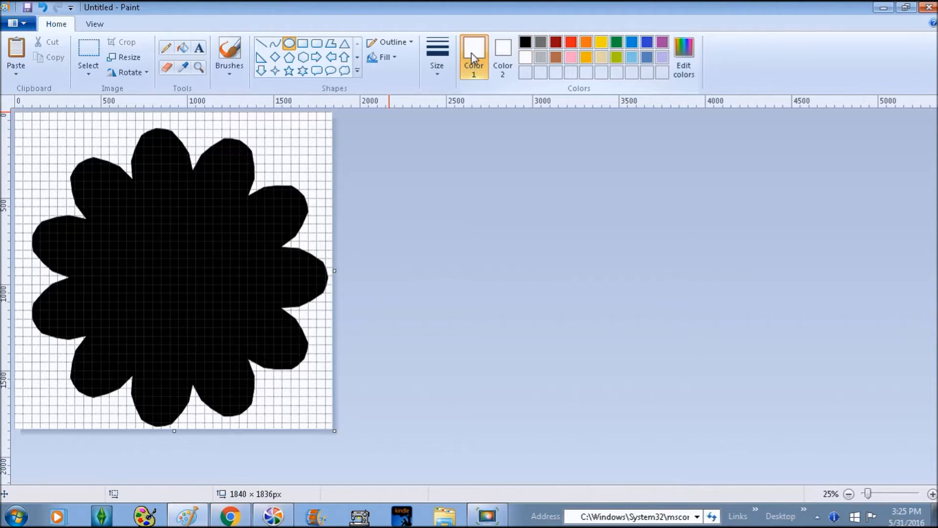
left_click(291, 48)
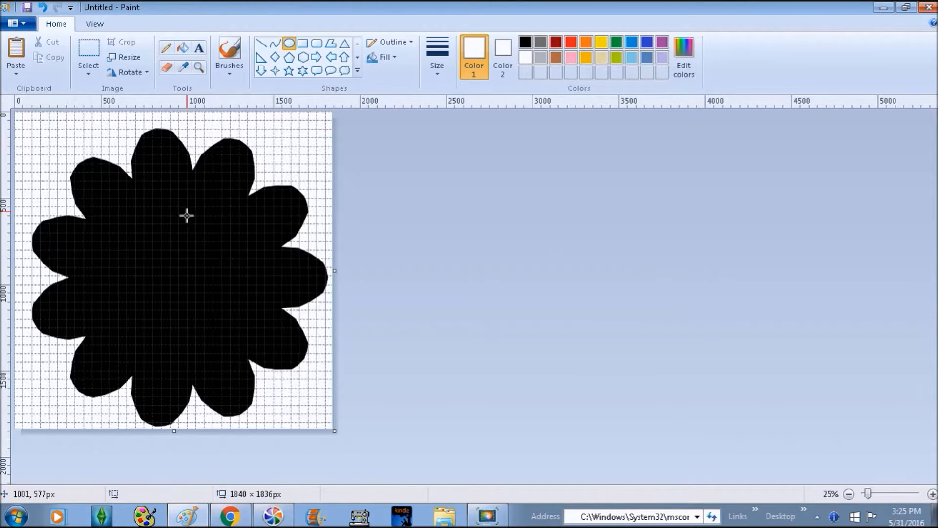
left_click(387, 57)
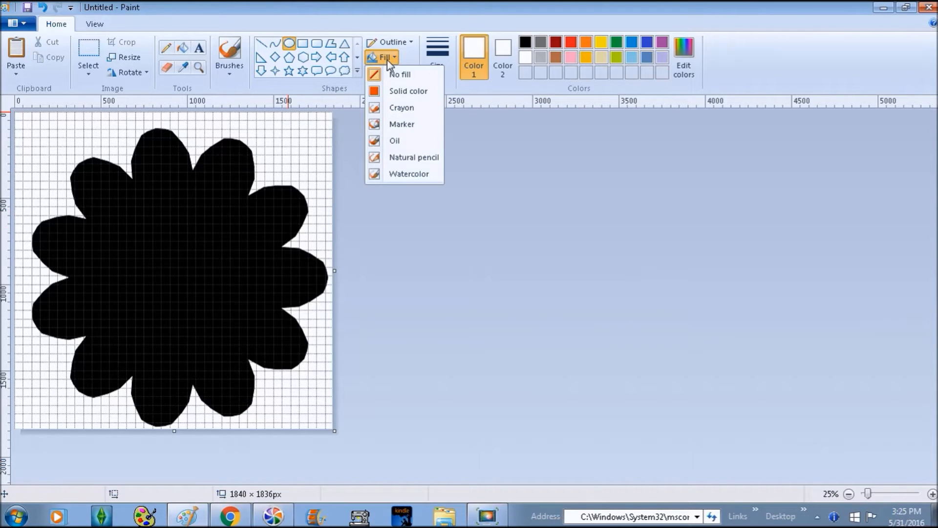
left_click(390, 95)
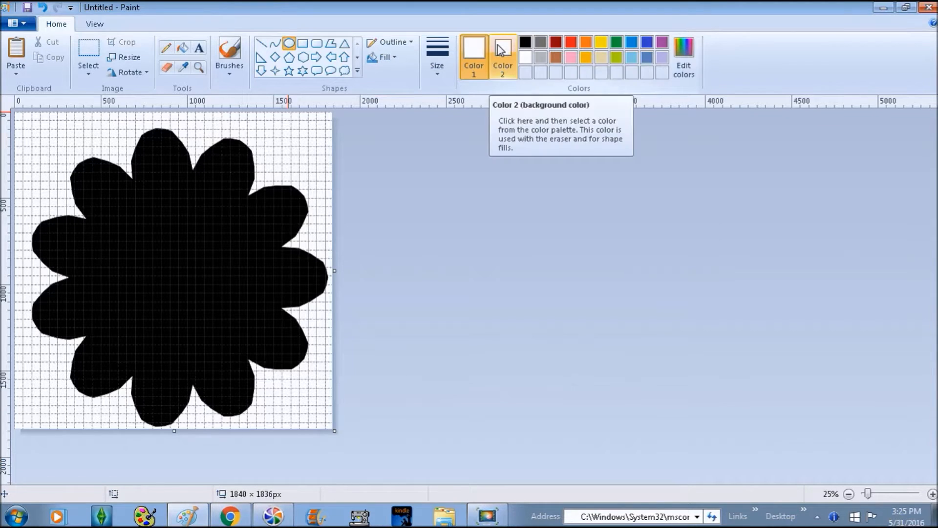
left_click_drag(145, 222, 275, 352)
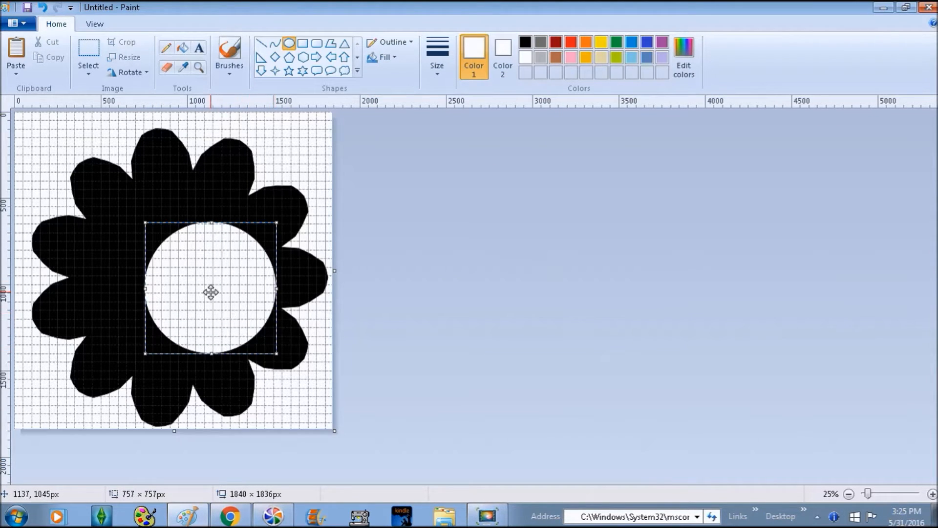
Step: Enlarge the white ellipse to about 1089 × 1033 px and center it inside the flower's ring of petals
left_click_drag(141, 219, 99, 194)
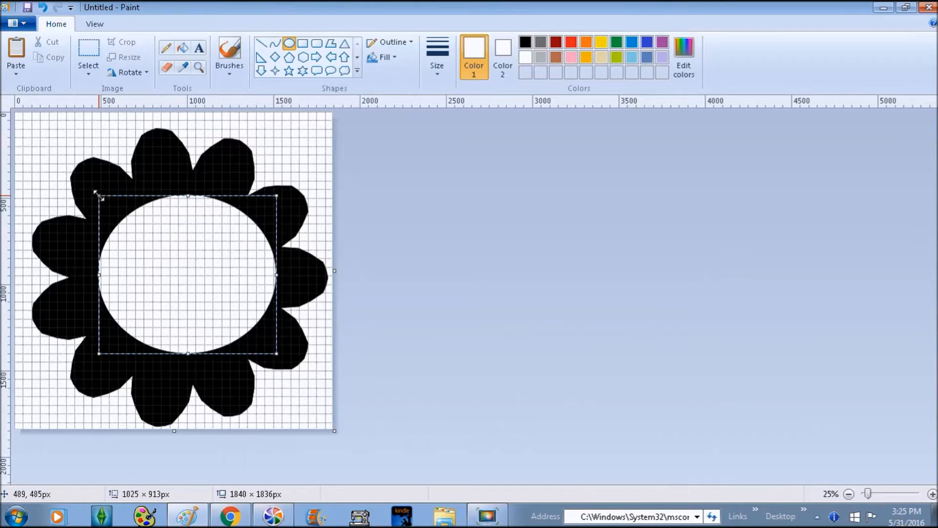
left_click_drag(176, 272, 162, 259)
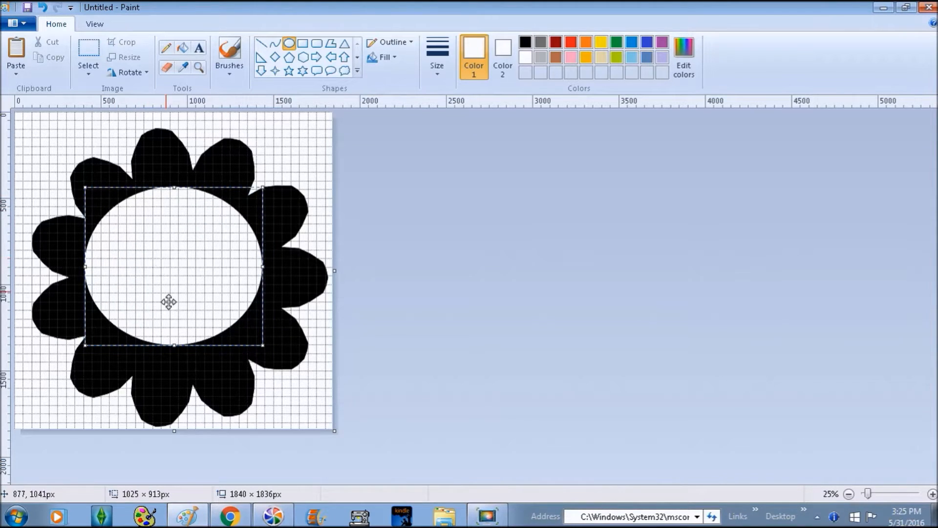
left_click_drag(176, 349, 175, 363)
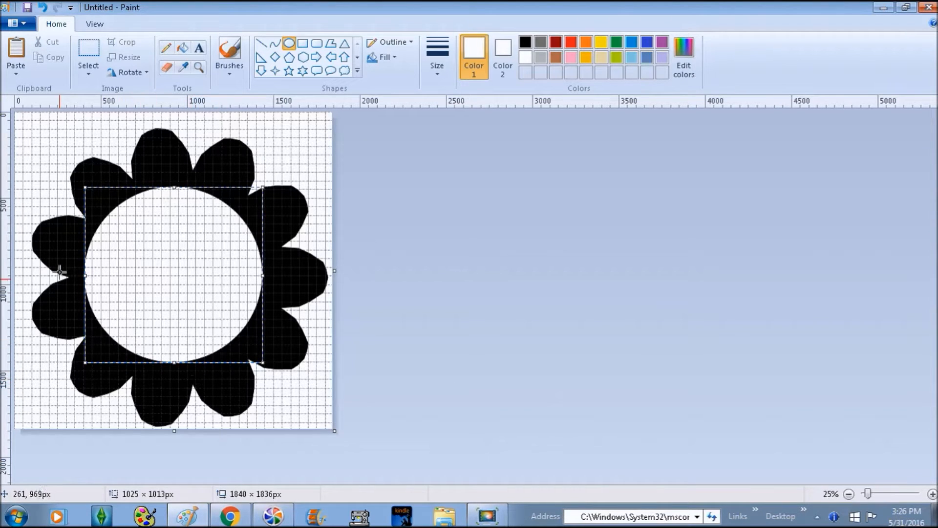
left_click_drag(174, 188, 173, 192)
left_click_drag(263, 277, 272, 277)
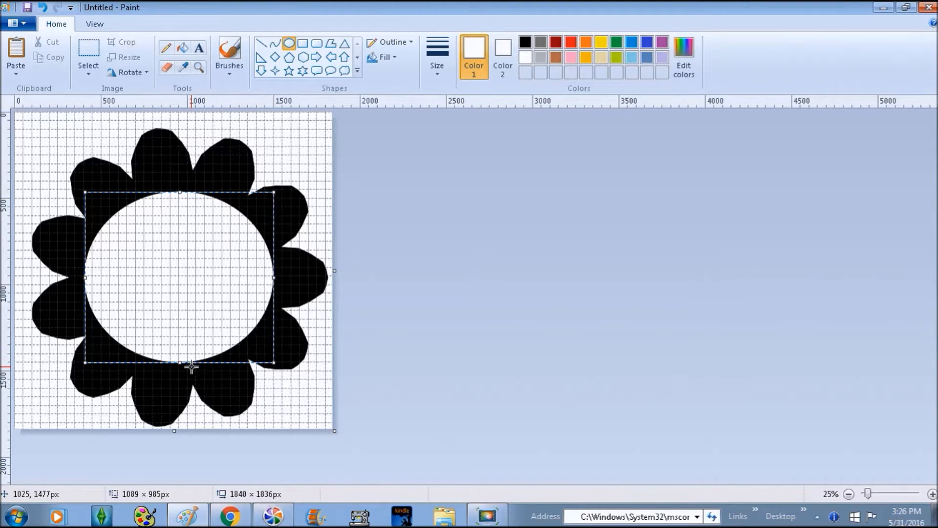
left_click_drag(182, 364, 183, 368)
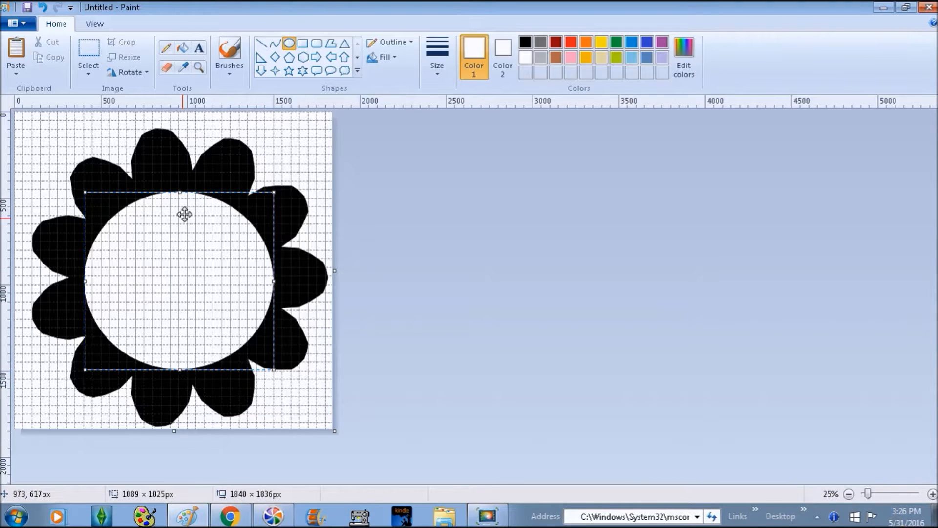
left_click_drag(182, 194, 181, 190)
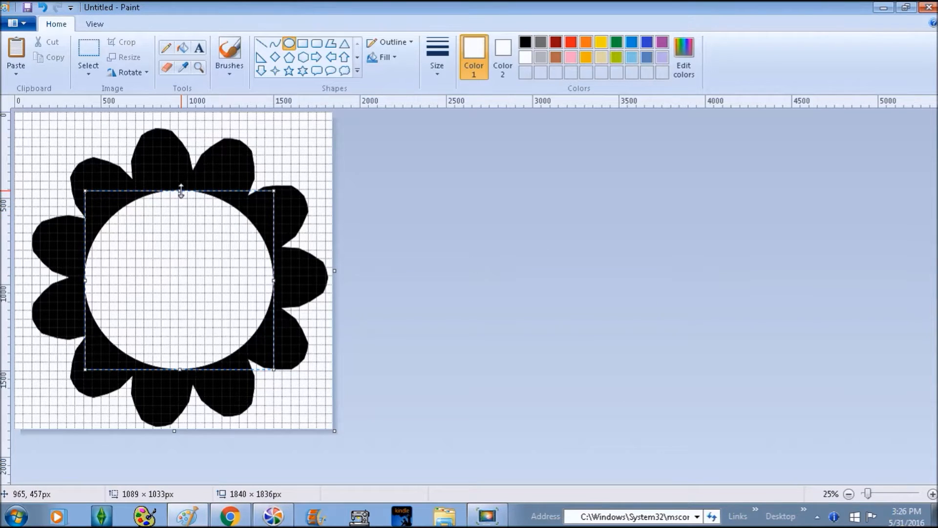
left_click(298, 154)
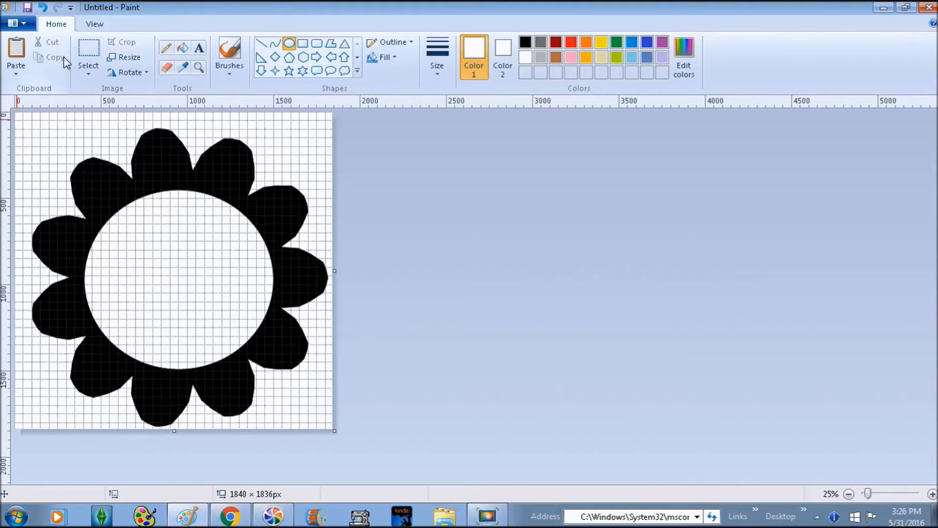
Step: Try enlarging the whole picture to about 2080 × 1980 px and cutting the canvas to about 1648 × 1676 px, undoing each change
left_click(100, 75)
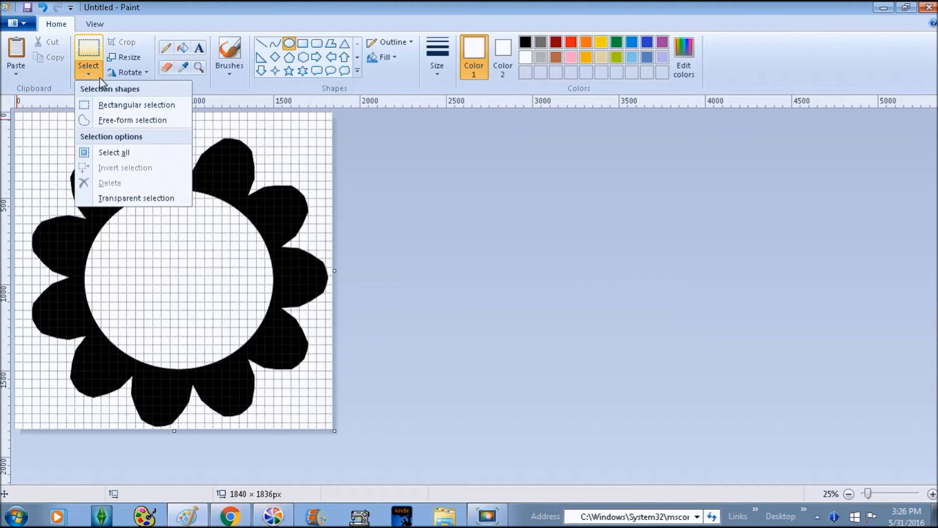
left_click(126, 153)
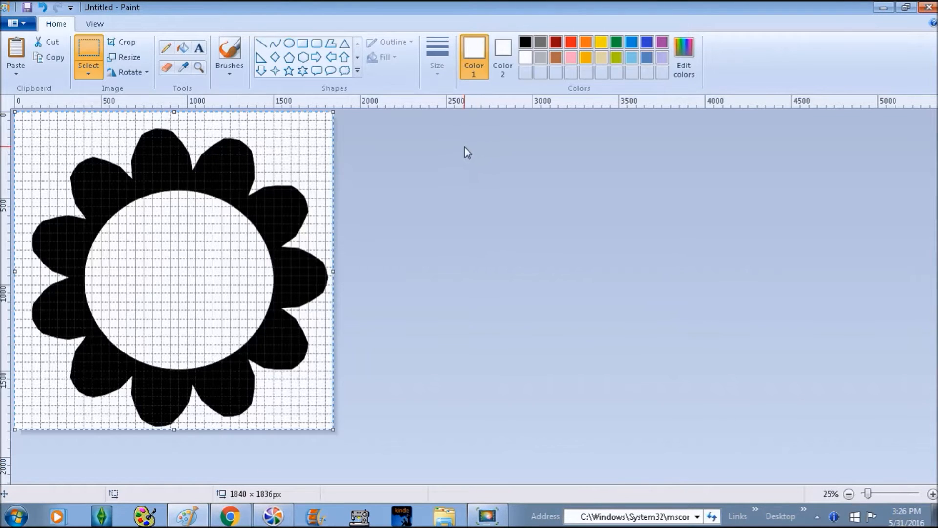
left_click_drag(334, 429, 373, 452)
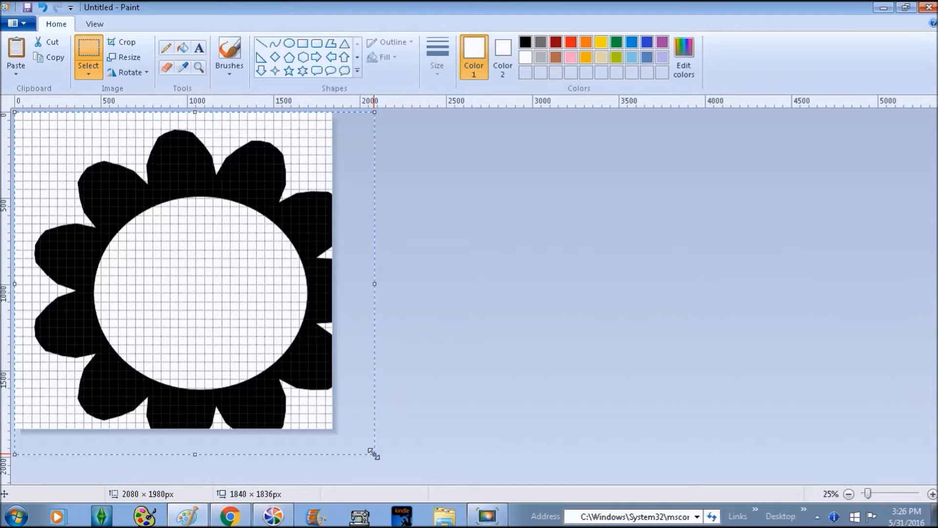
left_click(42, 7)
left_click_drag(335, 431, 300, 401)
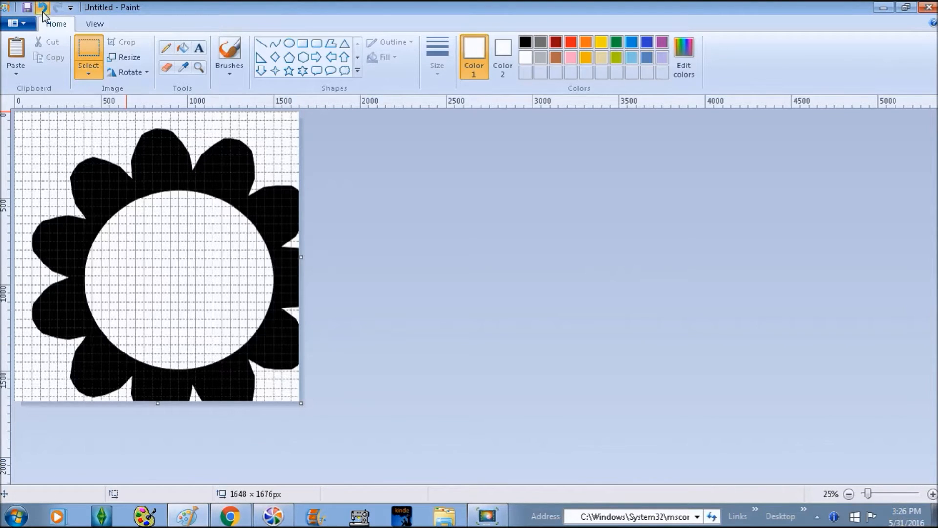
left_click(43, 15)
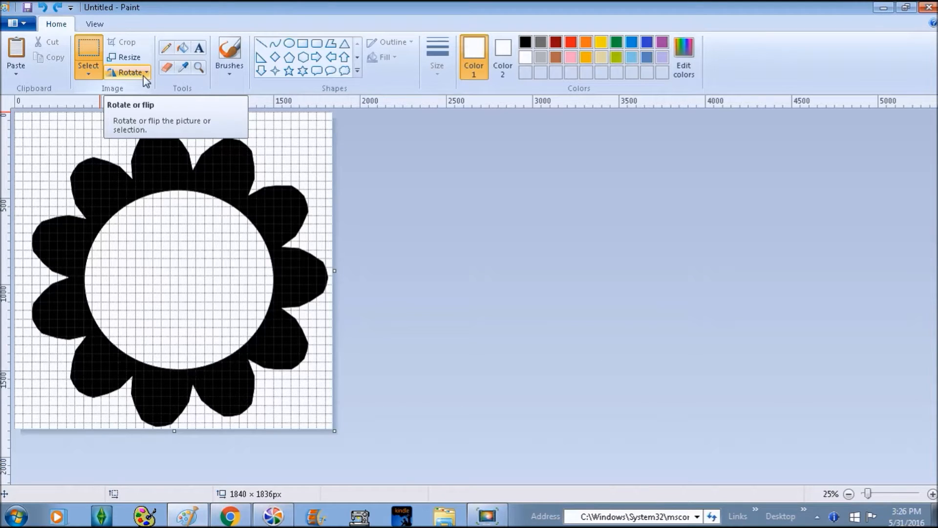
Step: Copy the entire flower picture, switch to SewArt, and paste it onto the blank canvas
left_click(89, 72)
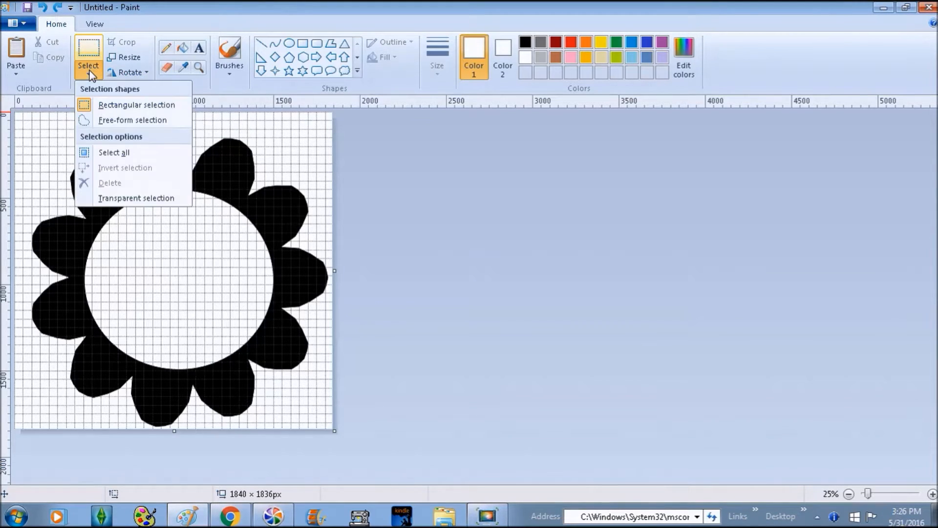
left_click(115, 151)
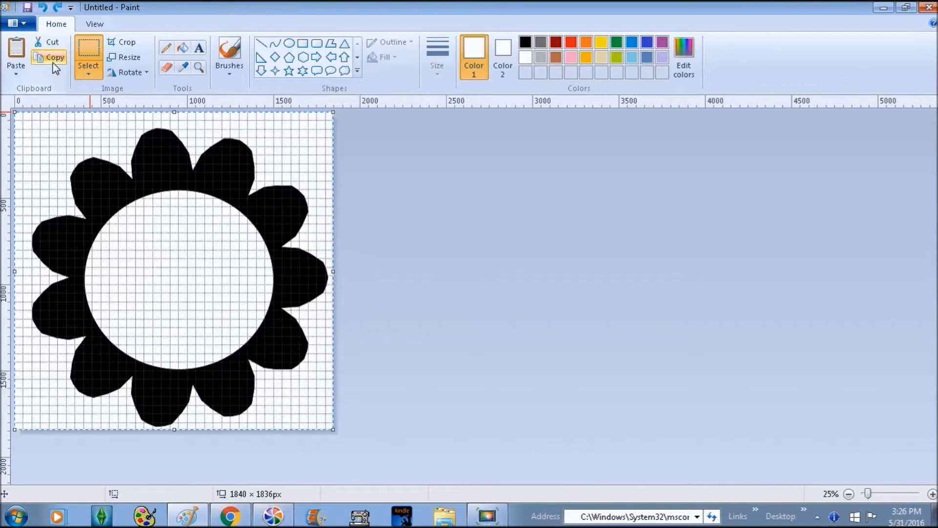
left_click(53, 62)
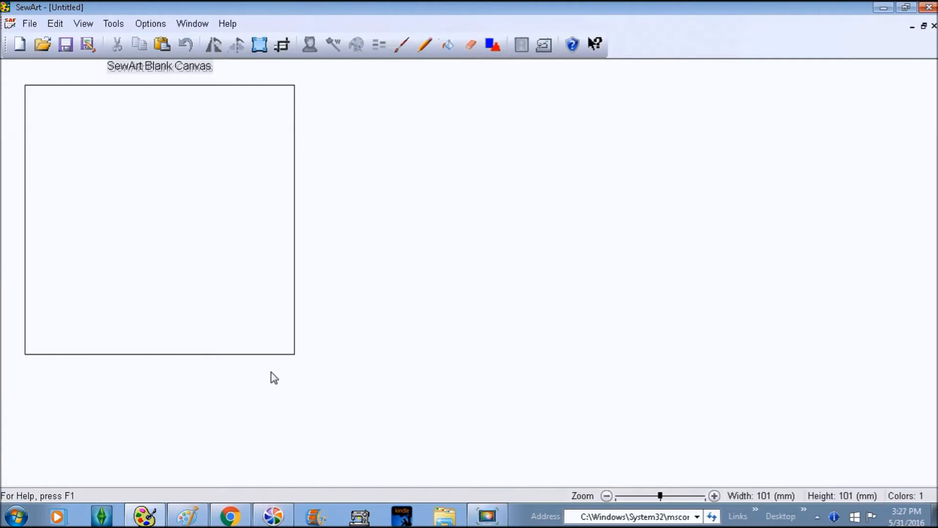
left_click(55, 24)
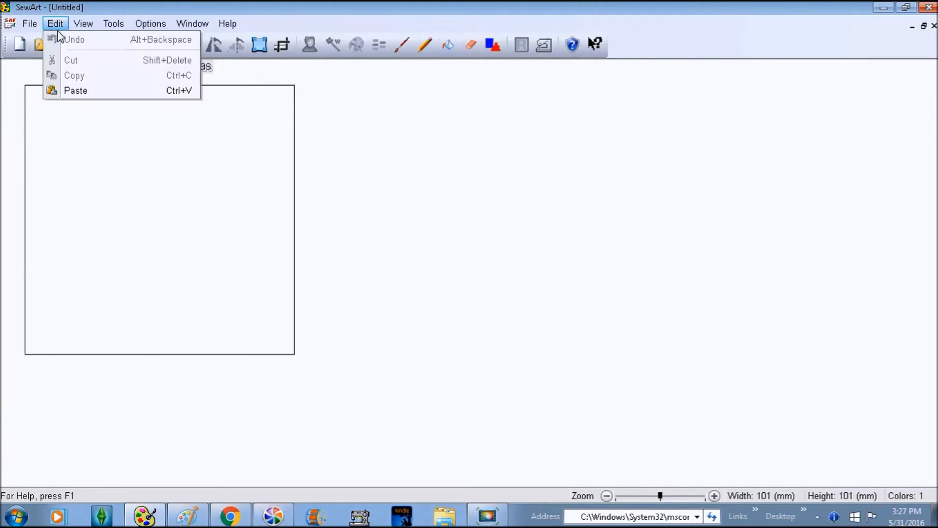
left_click(86, 91)
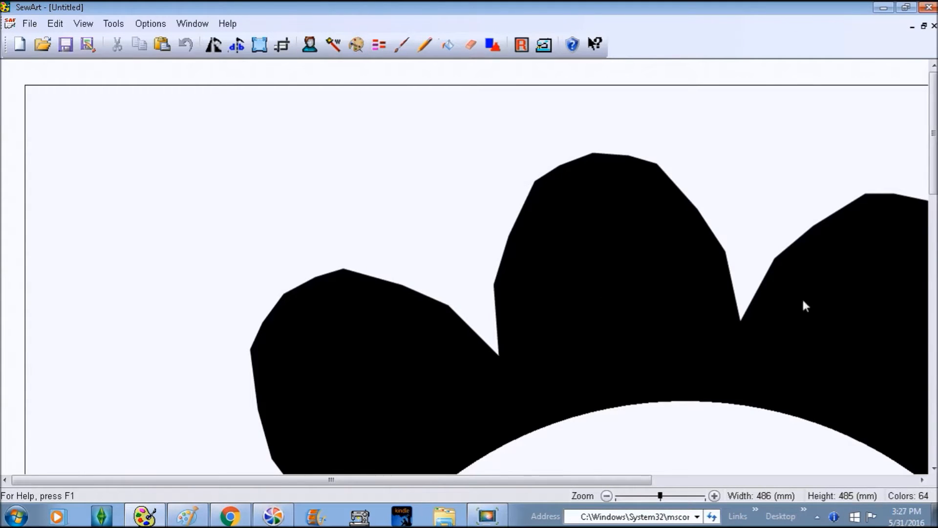
Step: Reduce the pasted flower image to 2 colors
left_click(609, 502)
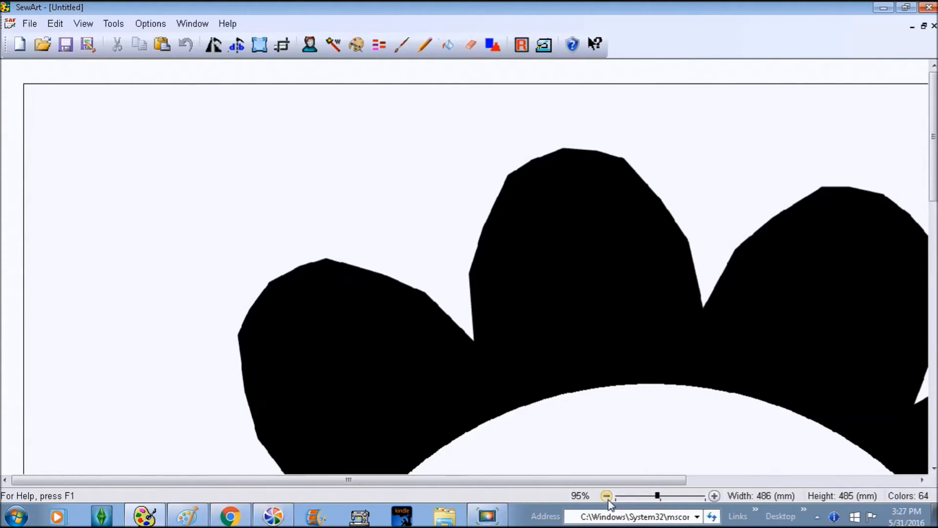
left_click(609, 501)
left_click(608, 502)
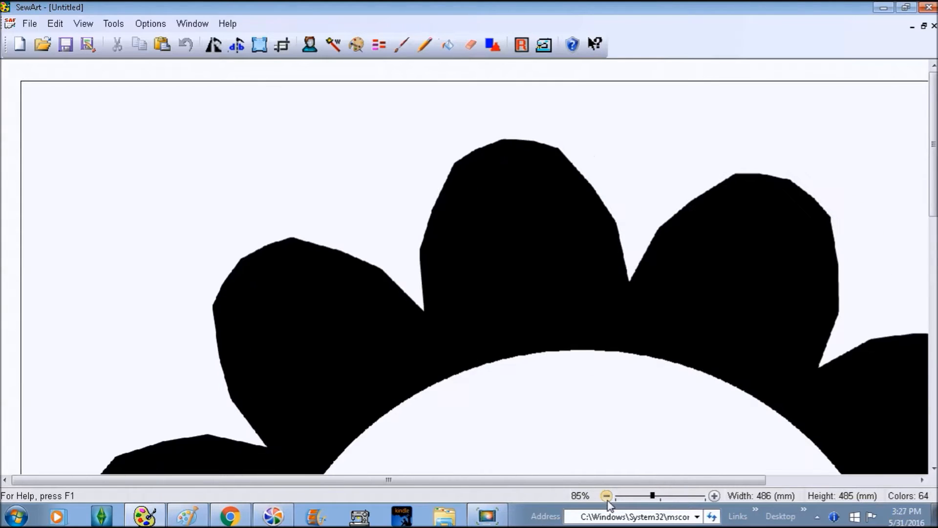
left_click(607, 498)
left_click(607, 497)
left_click(607, 498)
left_click(608, 497)
left_click(606, 497)
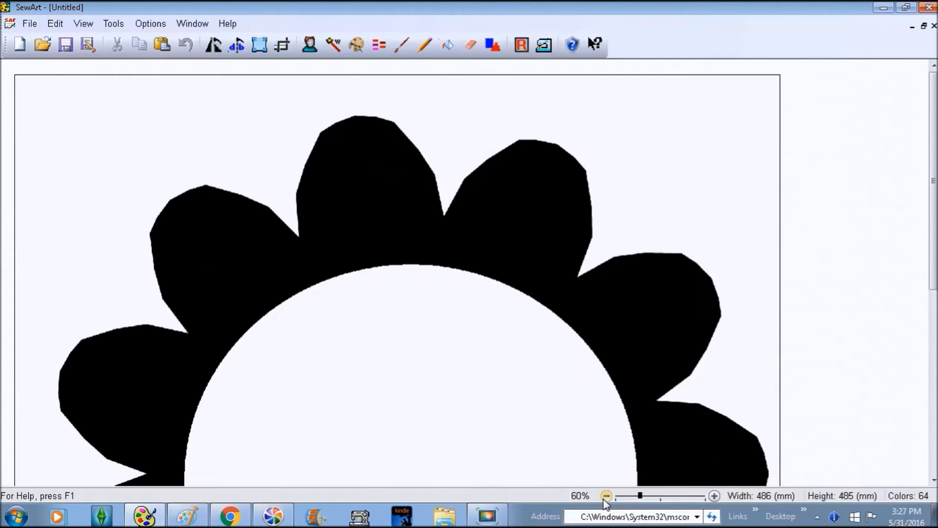
left_click(606, 498)
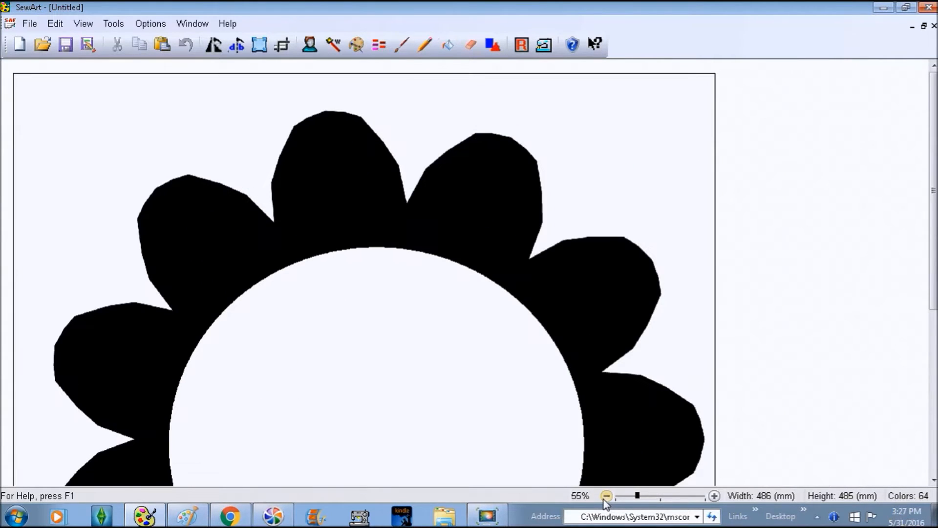
left_click(357, 45)
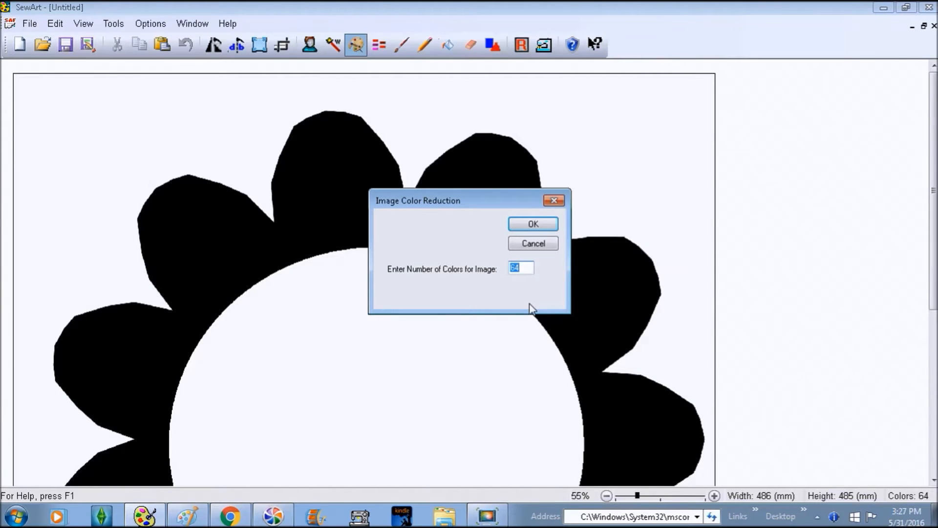
type("2")
left_click(533, 224)
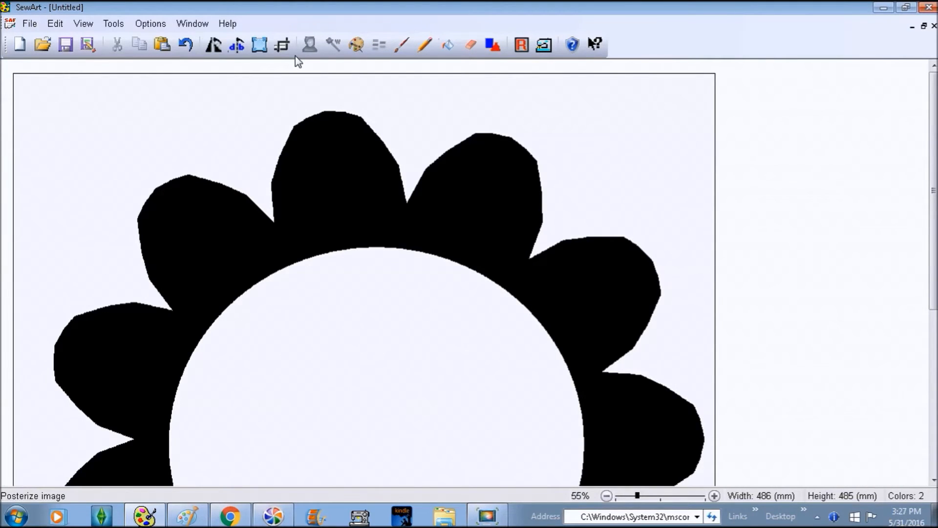
Step: Resize the flower image to 95 mm wide with the aspect ratio locked
left_click(259, 45)
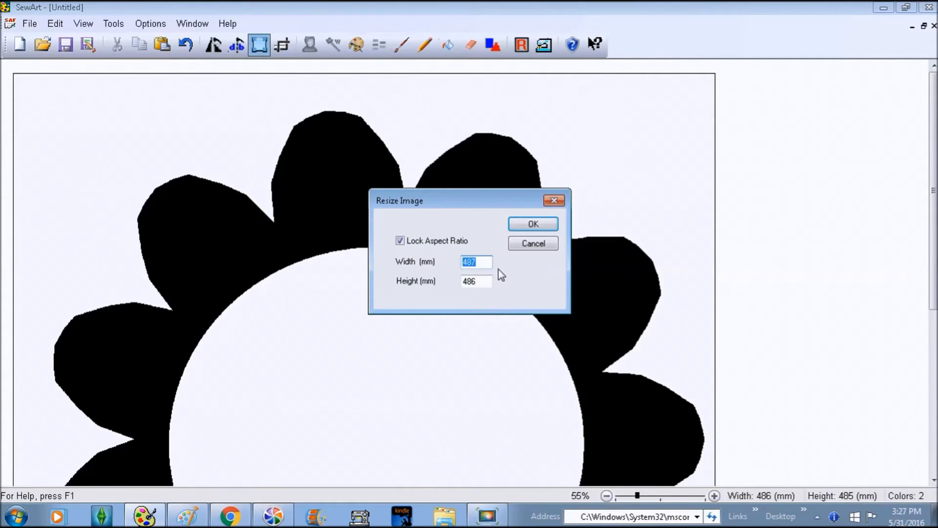
type("95")
key("Return")
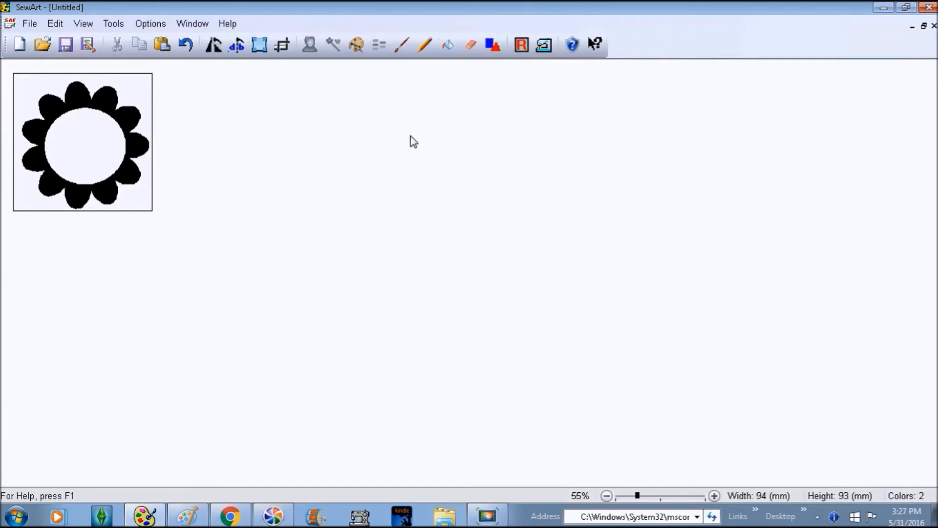
Step: Bucket-fill the petal ring with palette black and the center circle with palette white
left_click(691, 497)
left_click(691, 497)
left_click(691, 497)
left_click(691, 497)
left_click(691, 497)
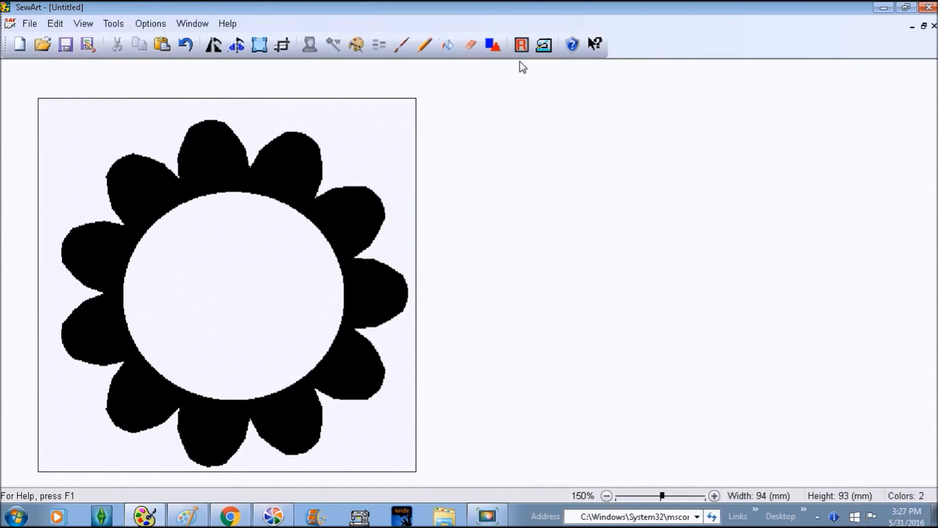
left_click(448, 45)
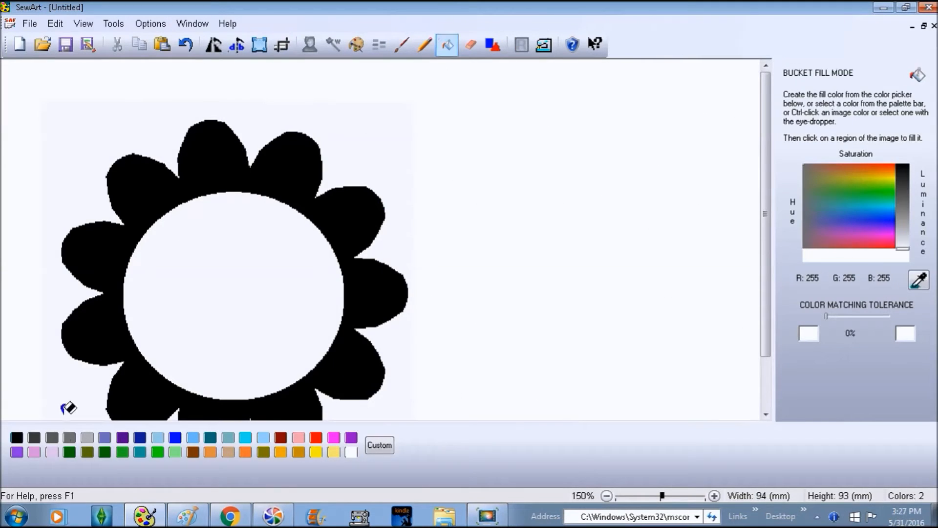
left_click(16, 437)
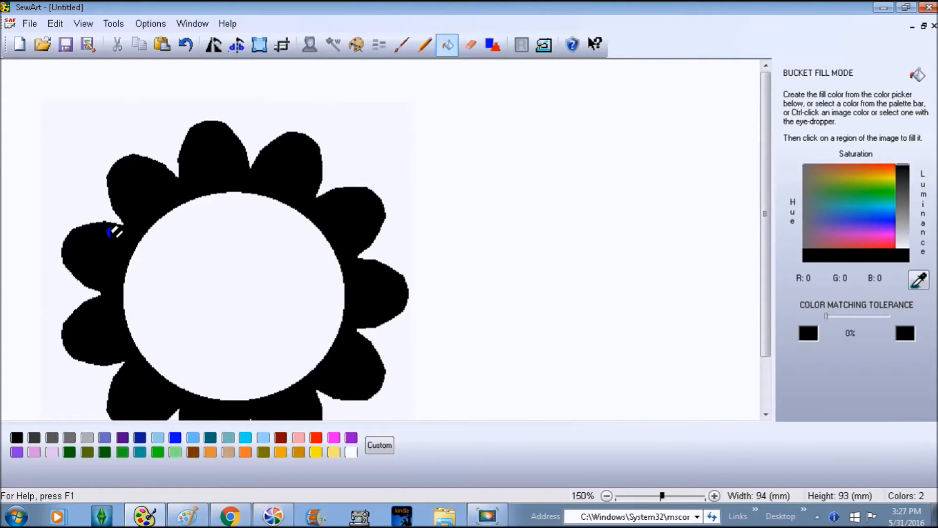
left_click(353, 455)
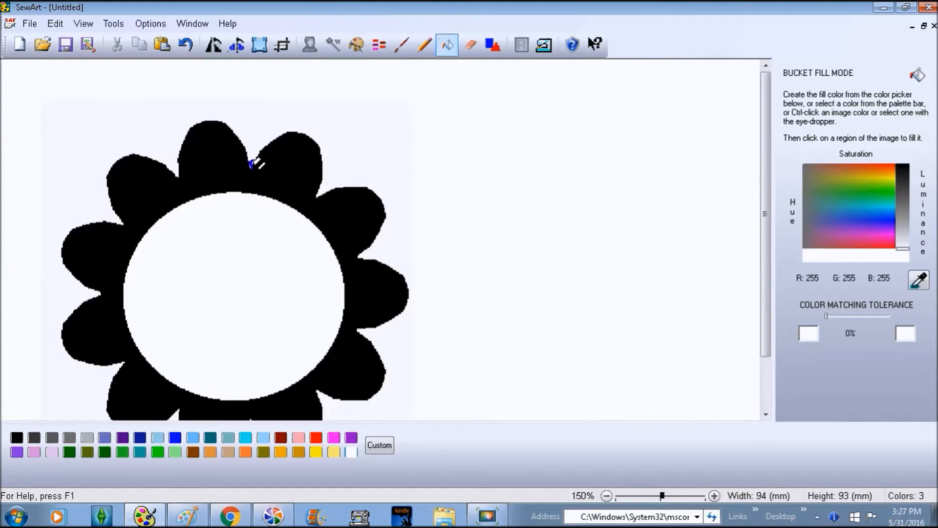
left_click(448, 41)
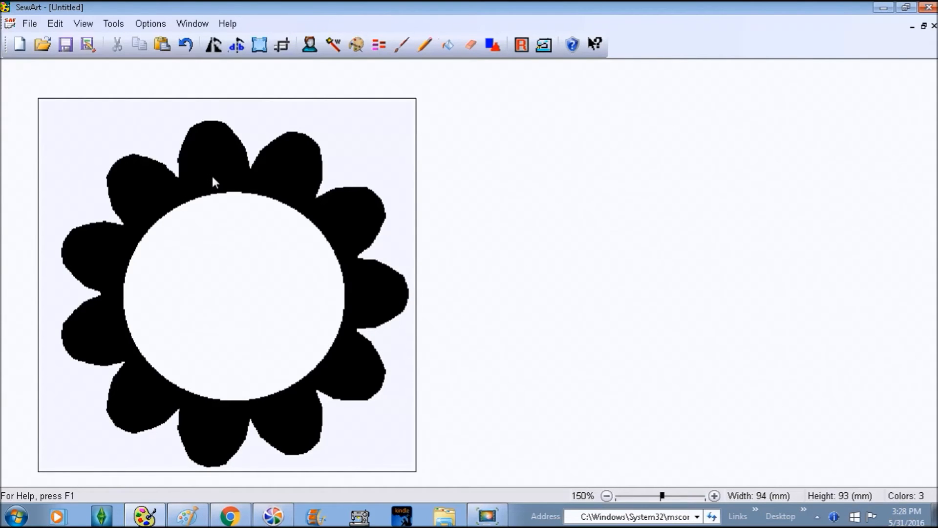
Step: In stitch mode, try Appliqué (CenterLine) satin stitches on the white center and on the black petal ring, deleting each one
left_click(544, 46)
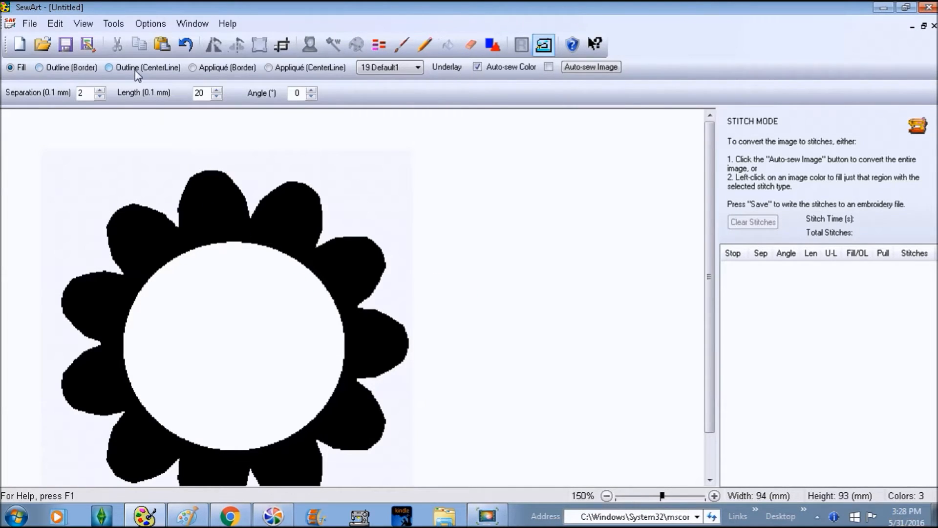
left_click(215, 68)
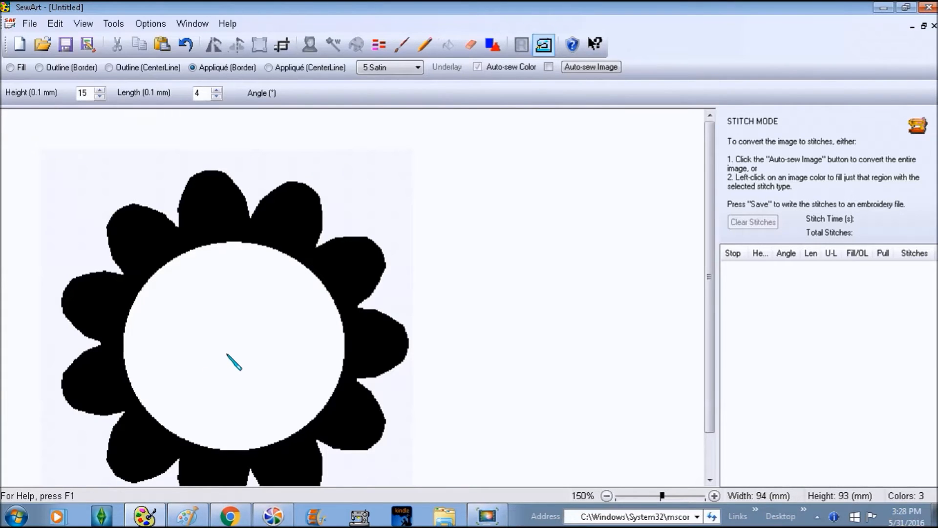
left_click(252, 366)
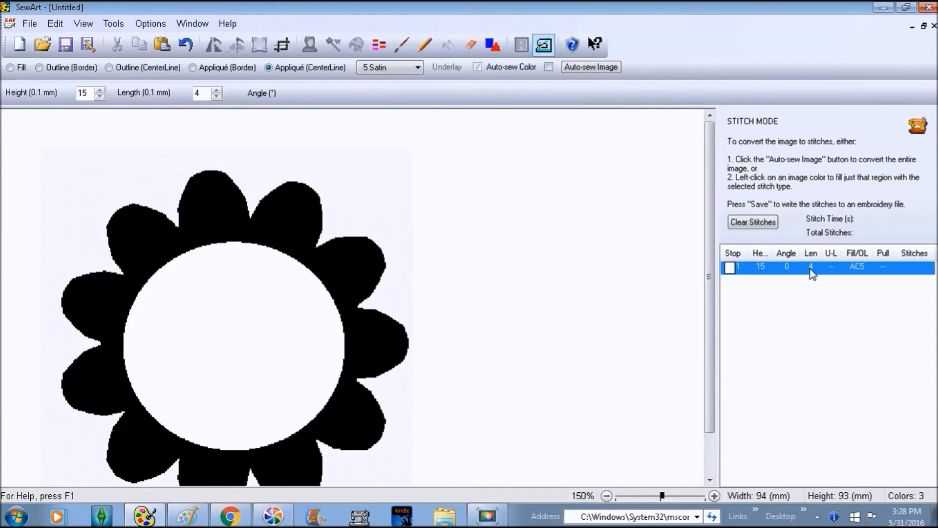
right_click(731, 269)
left_click(682, 276)
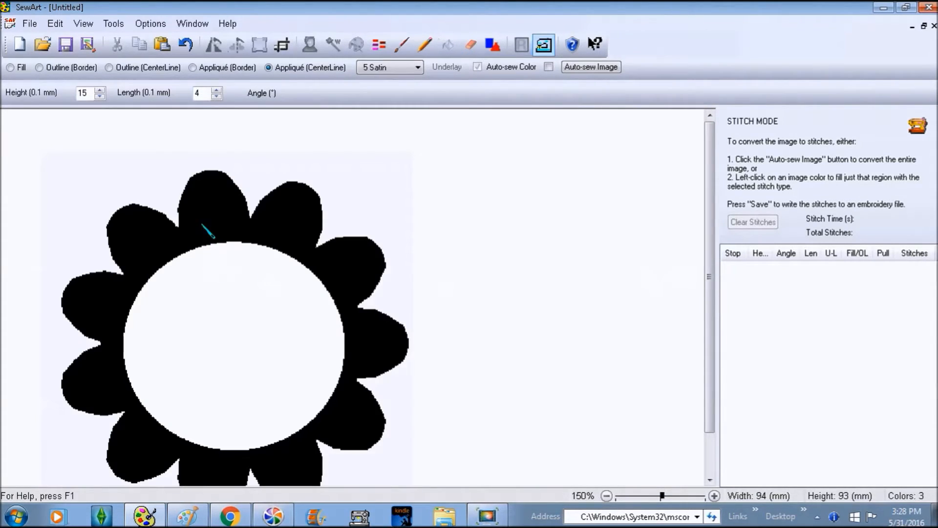
left_click(204, 227)
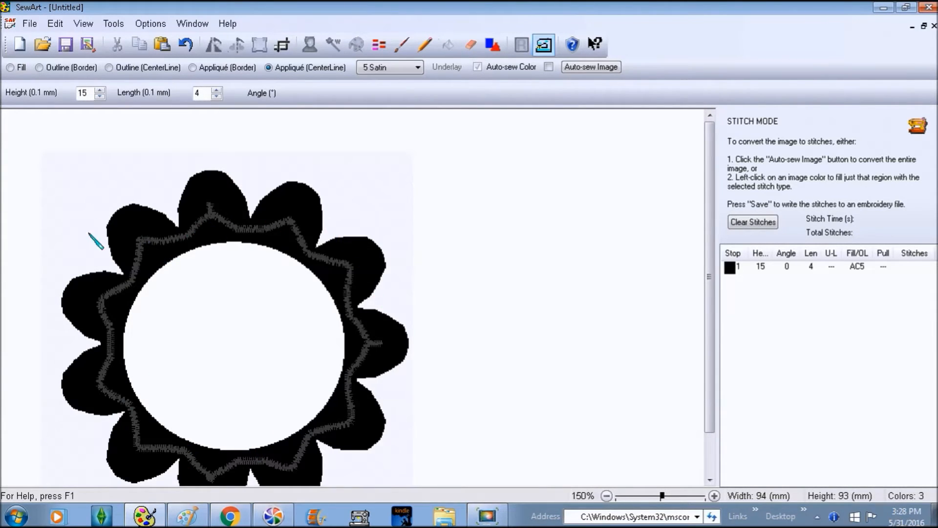
right_click(737, 276)
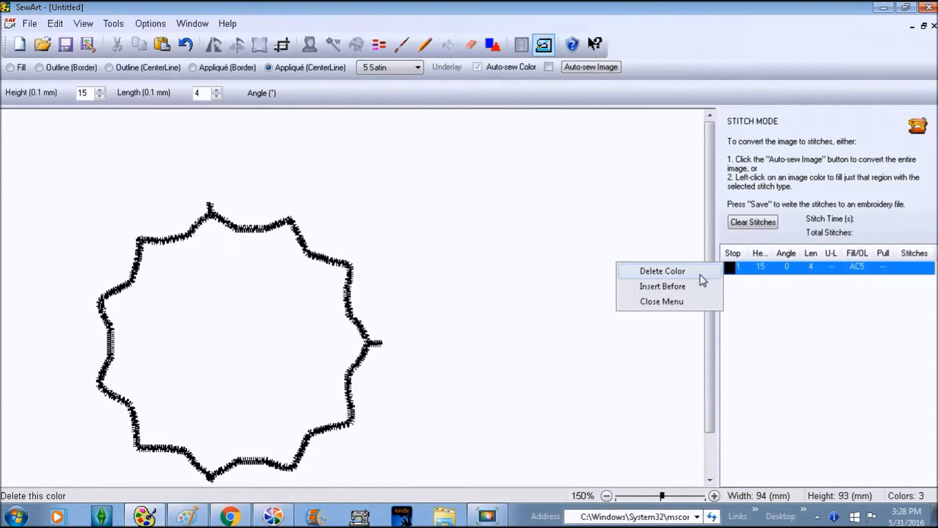
left_click(700, 274)
Step: Set the stitch type to Appliqué (Border) with the 2 Bean pattern, height 25 and length 2
left_click(200, 68)
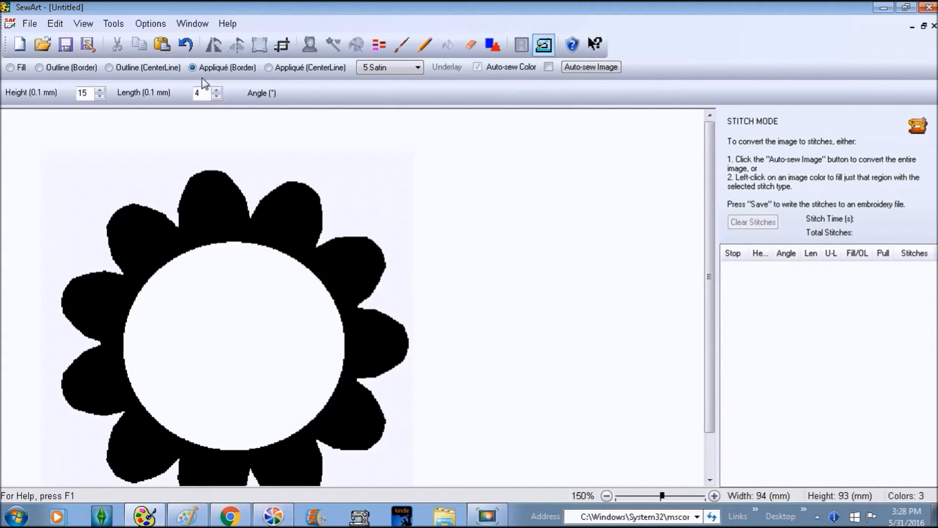
left_click(394, 71)
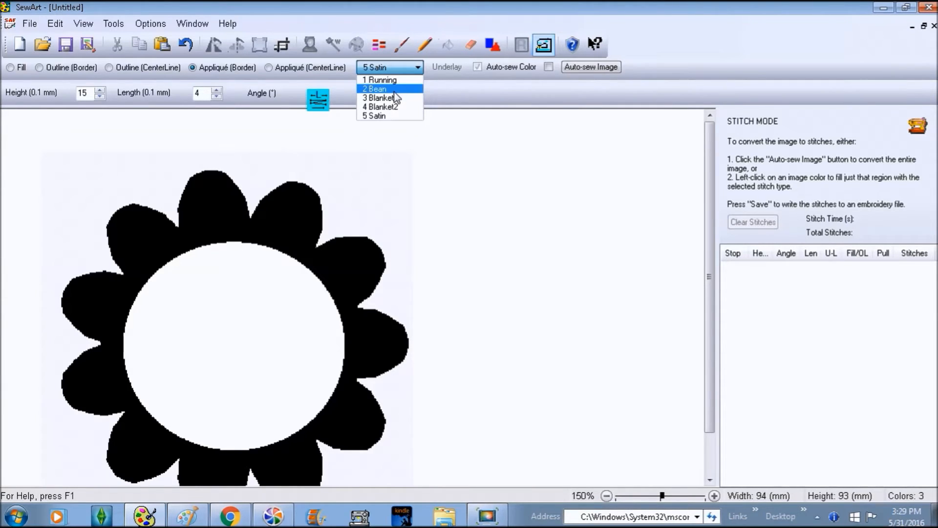
left_click(395, 90)
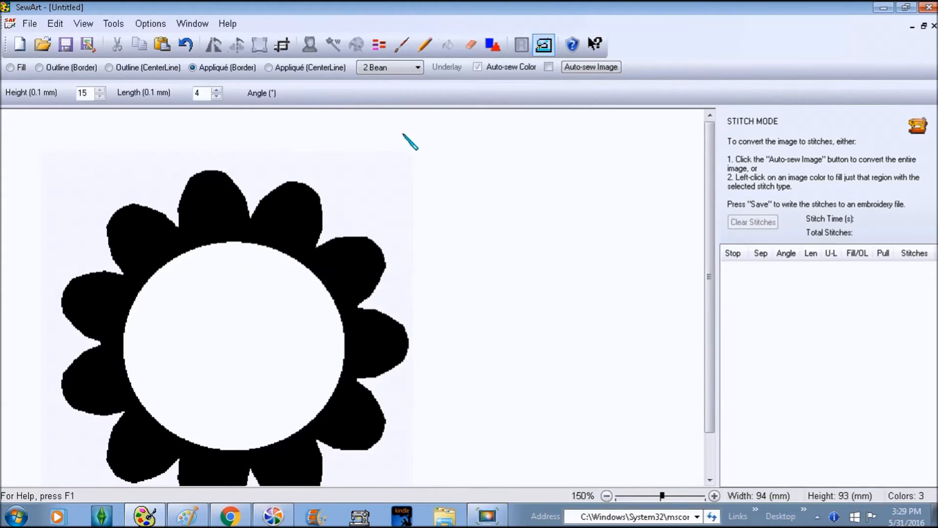
double_click(90, 93)
type("25")
left_click(196, 92)
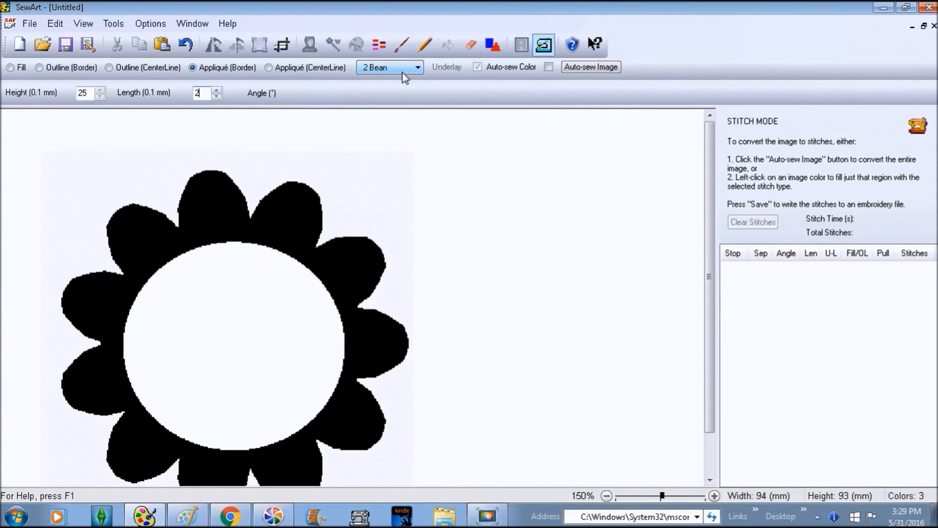
Step: Try the bean appliqué border on the black petal ring, clear the stitches, and leave stitch mode
left_click(196, 180)
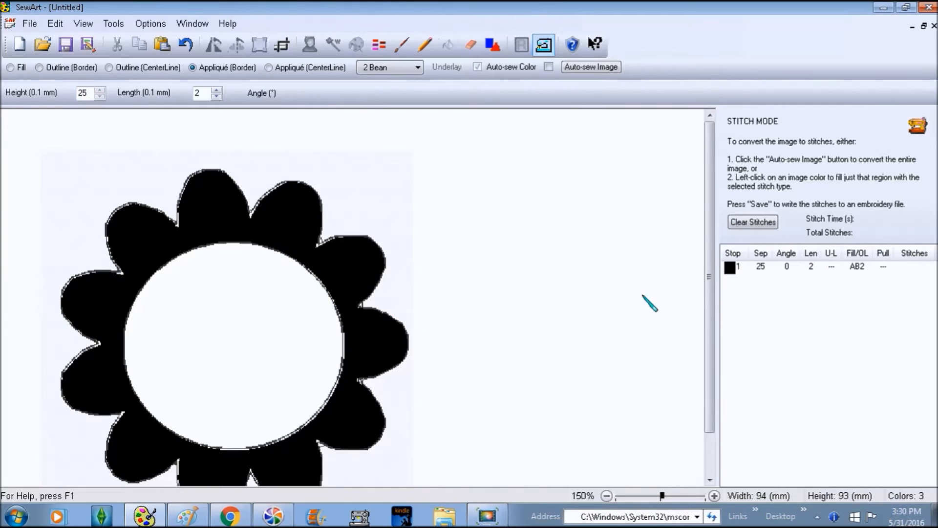
right_click(730, 269)
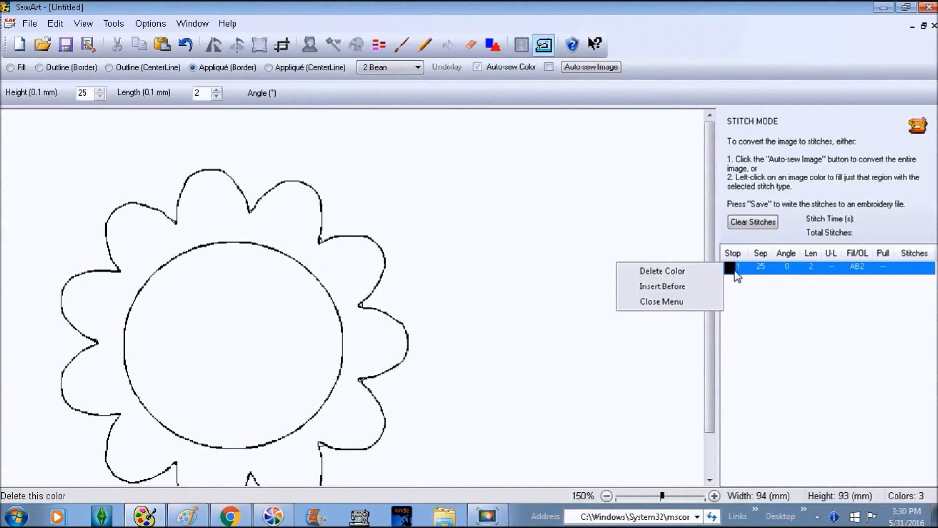
left_click(747, 240)
left_click(746, 224)
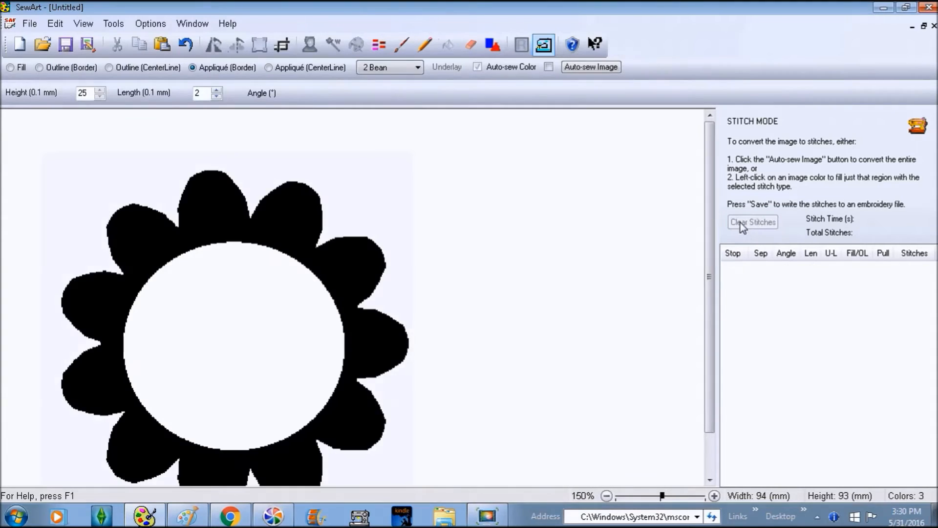
left_click(541, 48)
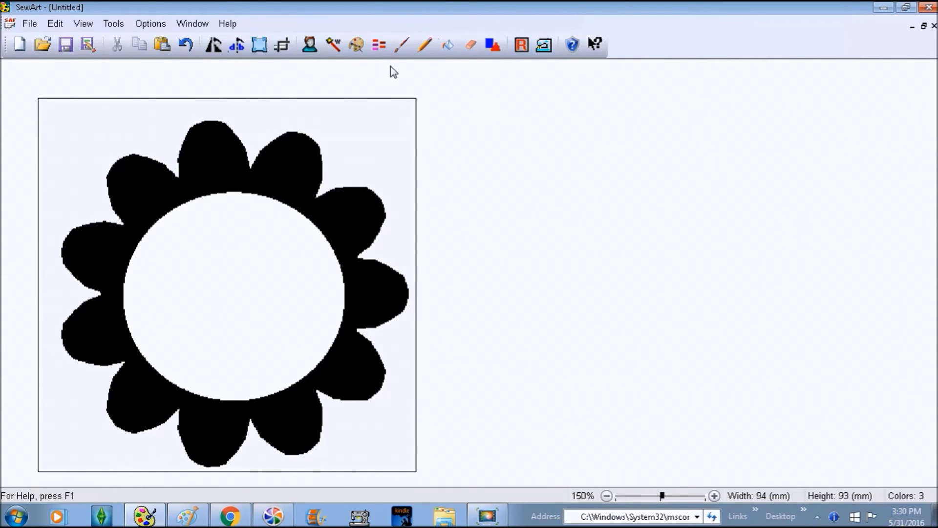
Step: Bucket-fill the petal ring with black and the center circle with magenta (R 255, G 0, B 255)
left_click(446, 45)
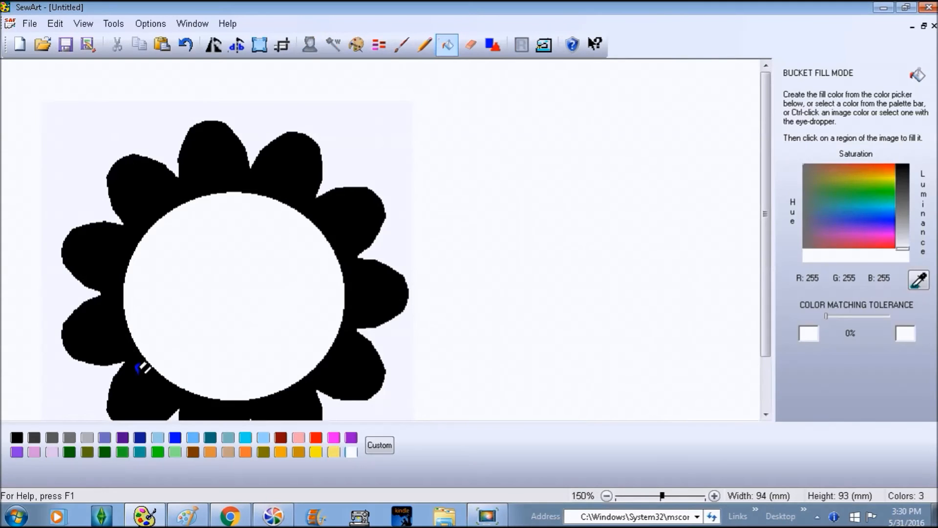
left_click(20, 439)
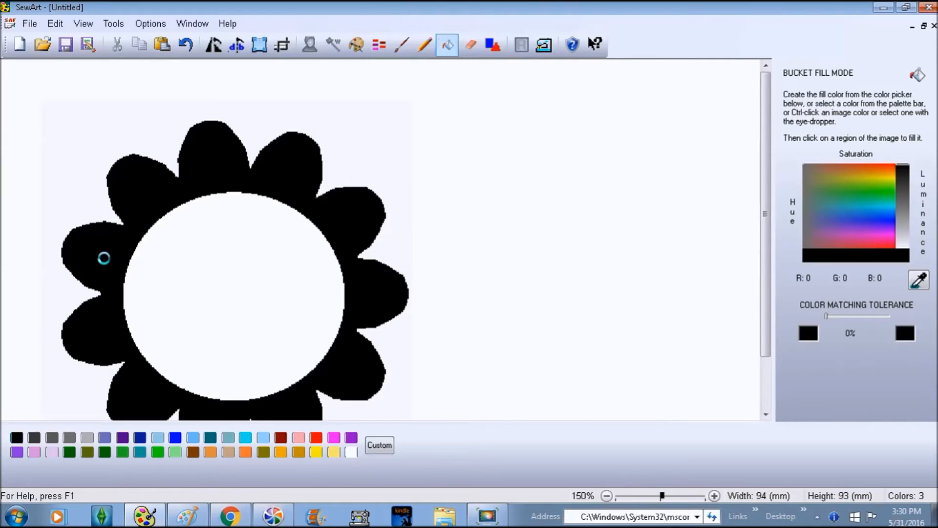
left_click(106, 439)
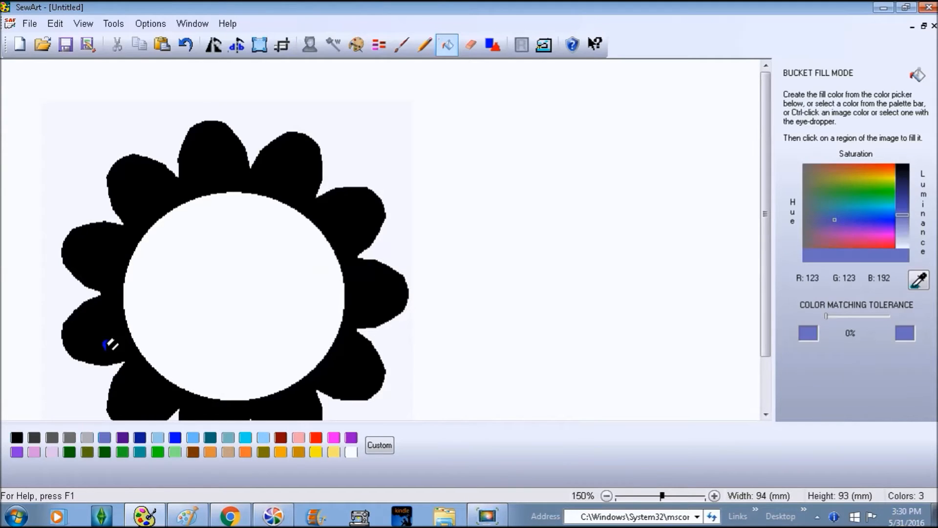
left_click(108, 338)
left_click(18, 439)
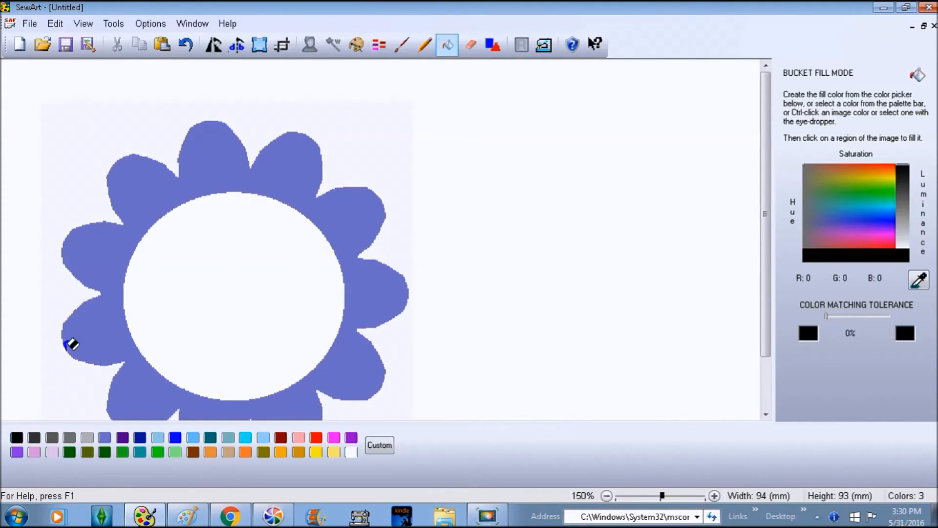
left_click(108, 295)
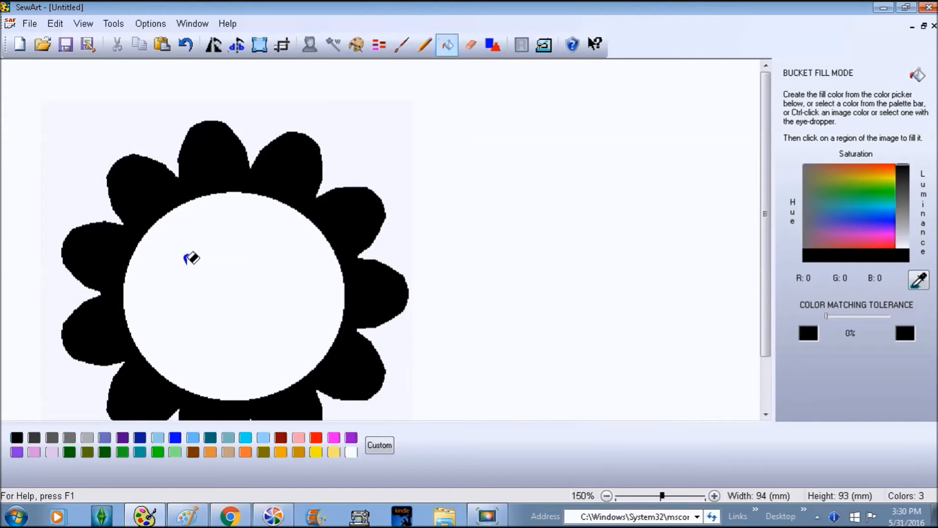
left_click(336, 438)
left_click(251, 255)
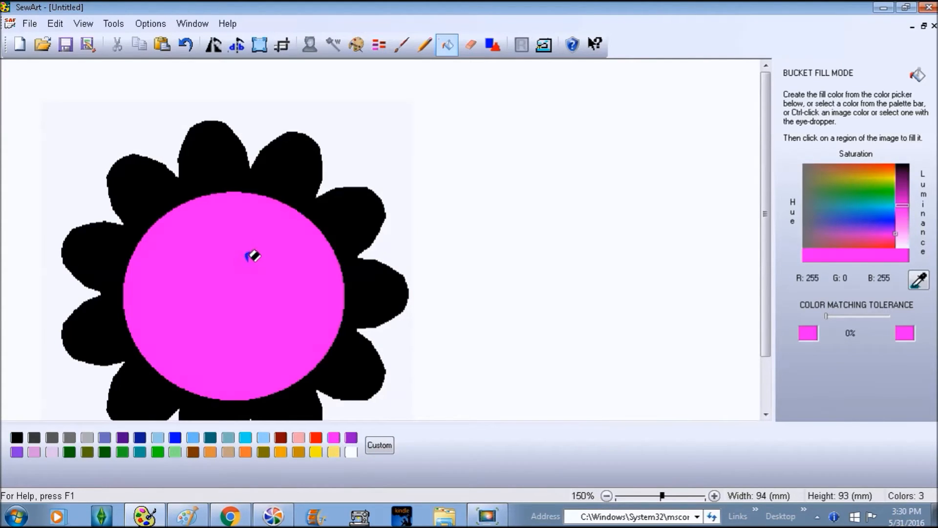
Step: Return to stitch mode and apply the 2 Bean Appliqué (Border) stitch to the black petal ring
left_click(544, 45)
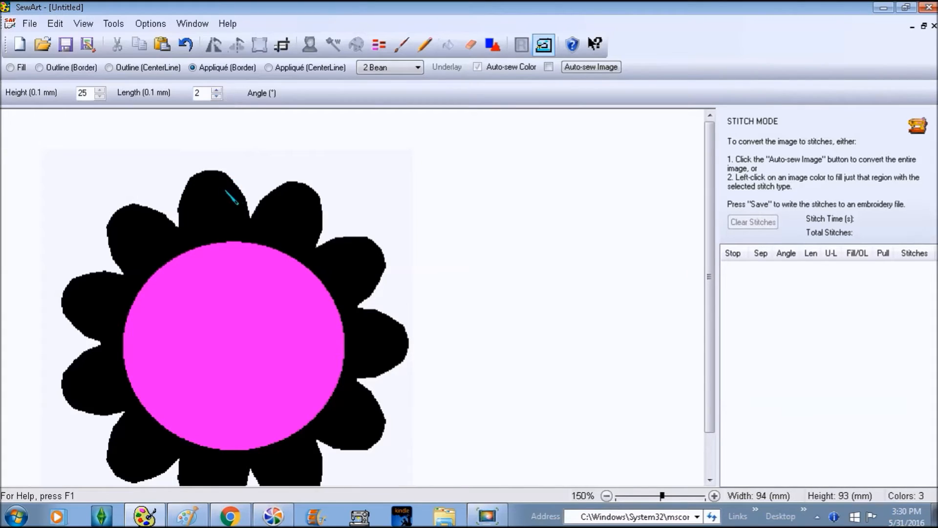
left_click(198, 181)
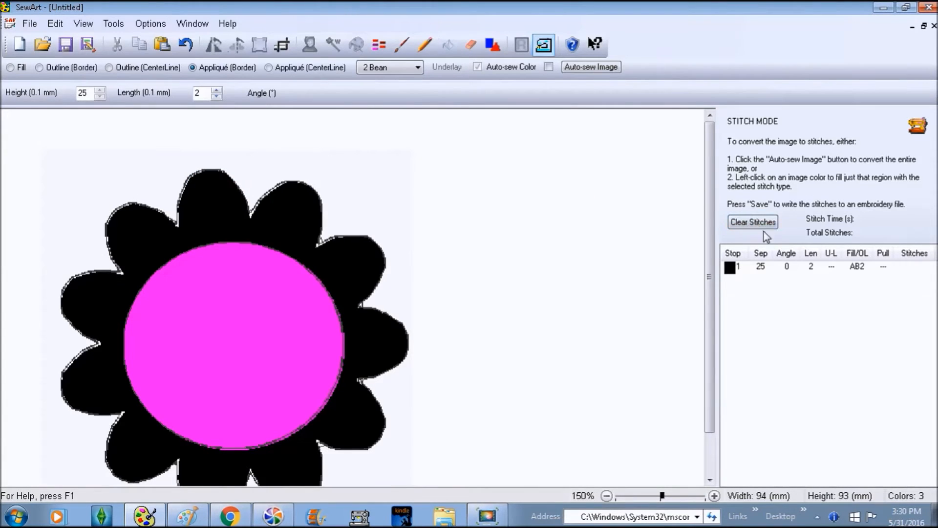
Step: Preview the outline of the bean border stitched on the black petal ring
right_click(731, 272)
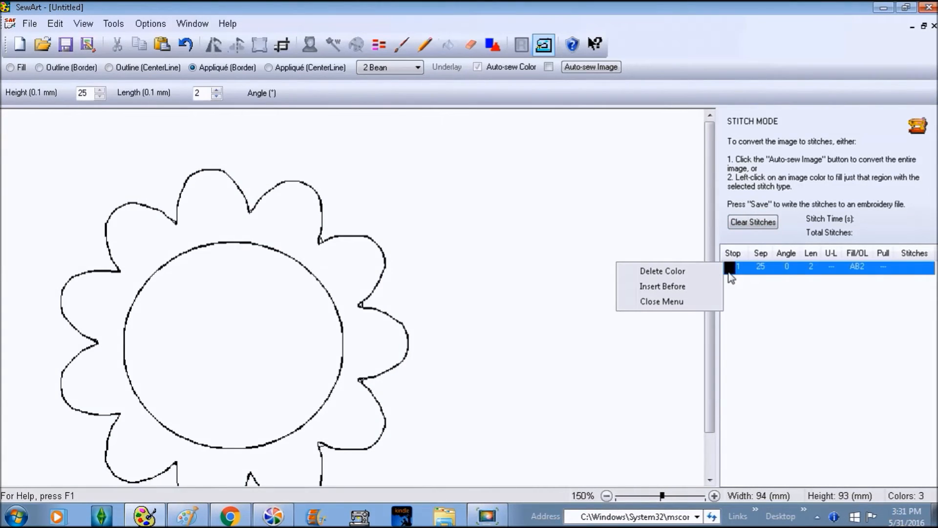
left_click(714, 202)
left_click_drag(715, 202, 711, 231)
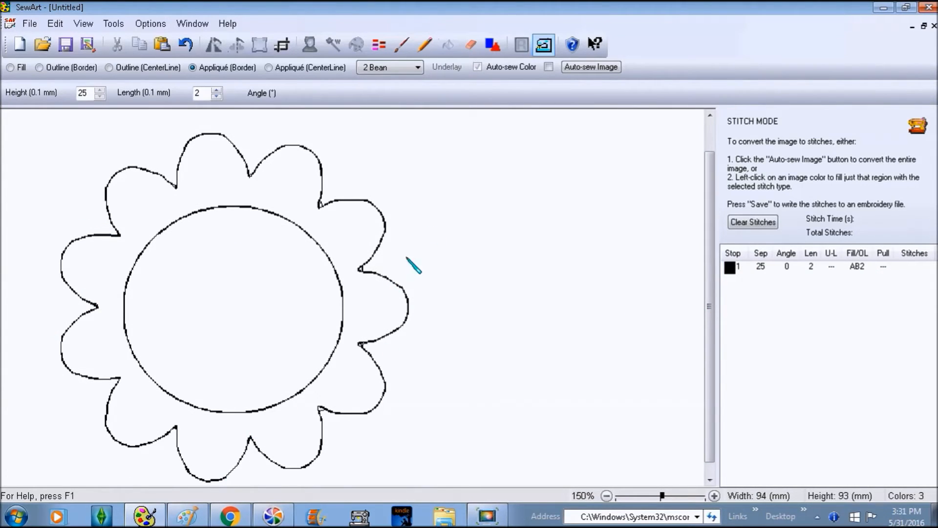
Step: Clear the stitches and try the 2 Bean appliqué border on the black petal ring with height 40, previewing its outline
left_click(753, 224)
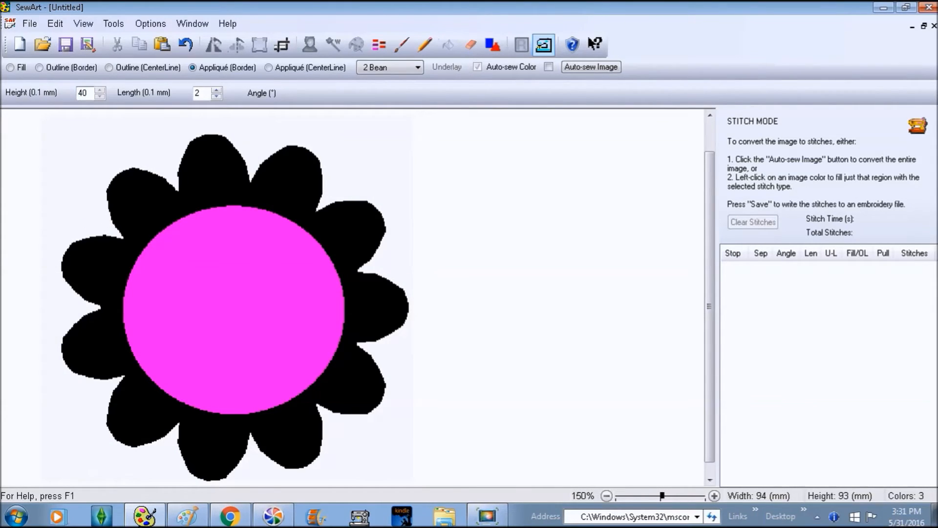
left_click(137, 214)
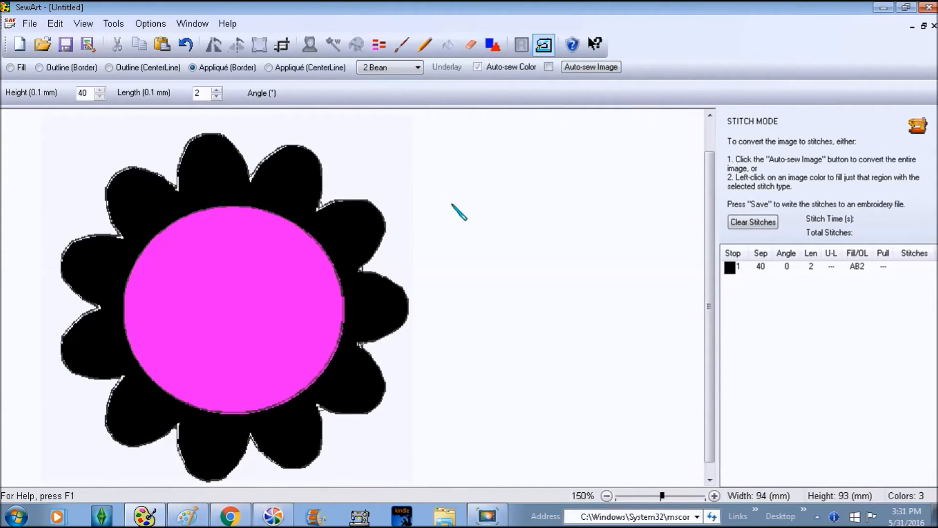
right_click(730, 273)
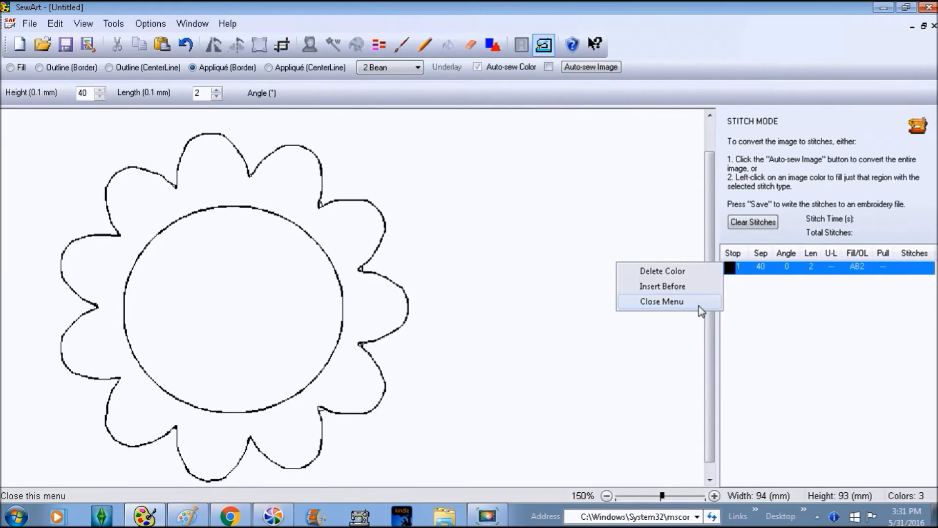
left_click(377, 275)
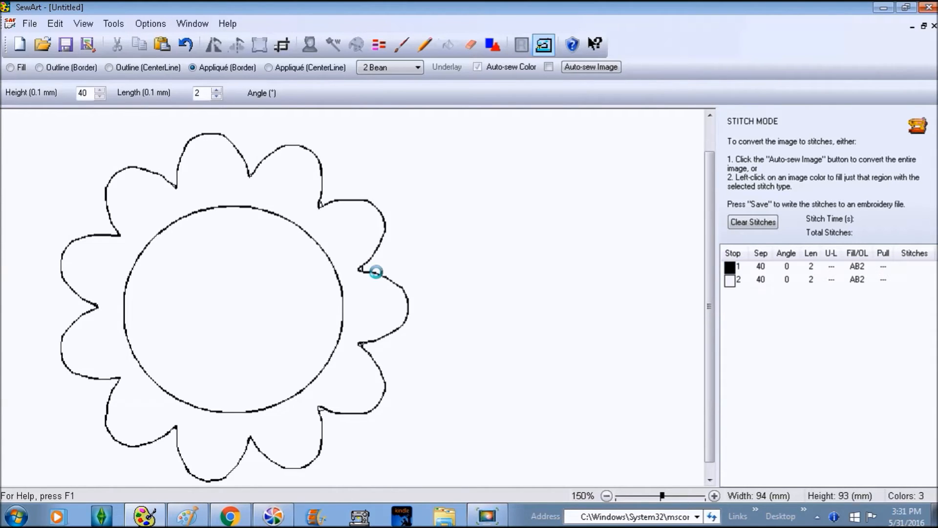
right_click(732, 280)
left_click(655, 281)
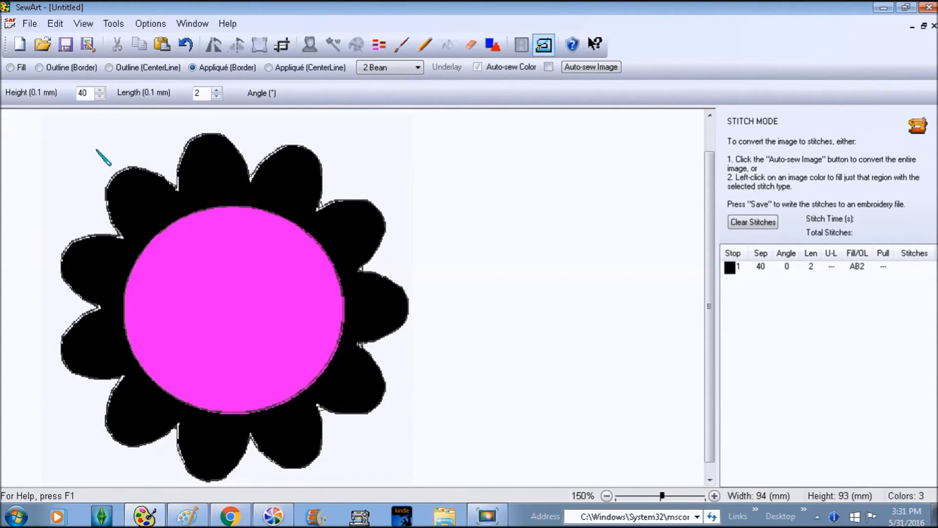
Step: Clear the stitches and try the bean appliqué border on the black petal ring with height 60, checking its preview
double_click(85, 97)
type("60")
left_click(115, 202)
left_click(753, 222)
left_click(357, 220)
right_click(728, 272)
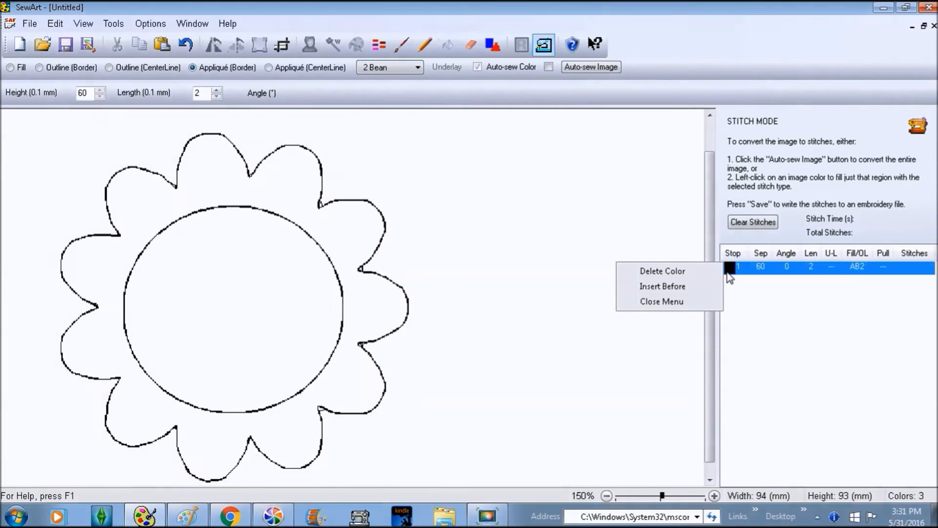
left_click(704, 301)
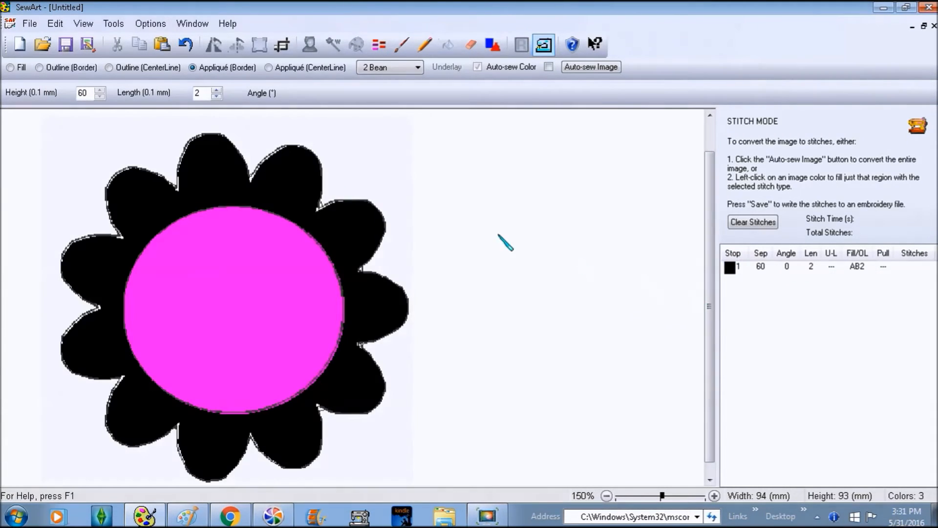
Step: Set the stitch height to 25, clear the stitches, and restitch the black petal ring with the 2 Bean appliqué border
double_click(78, 94)
type("25")
left_click(753, 222)
left_click(279, 194)
Step: Save the flower image to the Desktop as Mug Rug in Joint Photo Experts Group (*.jpg) format
left_click(29, 23)
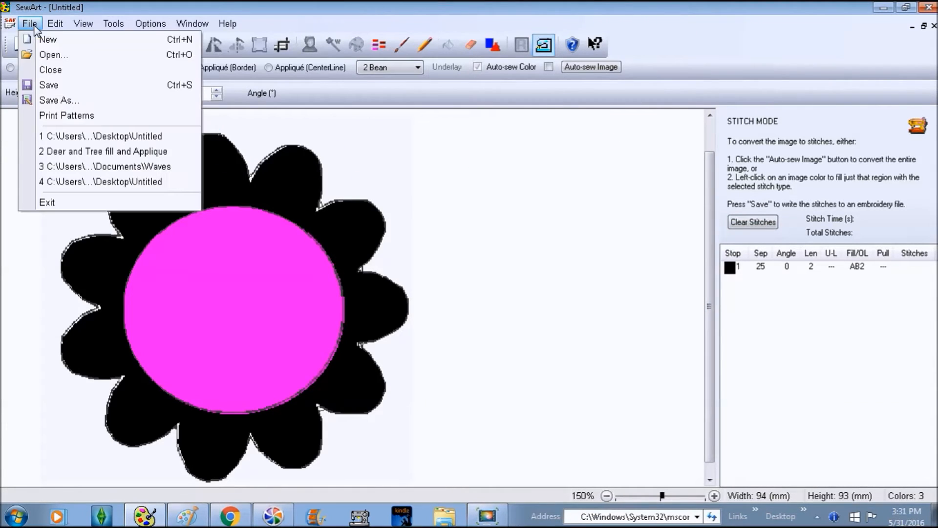
left_click(63, 101)
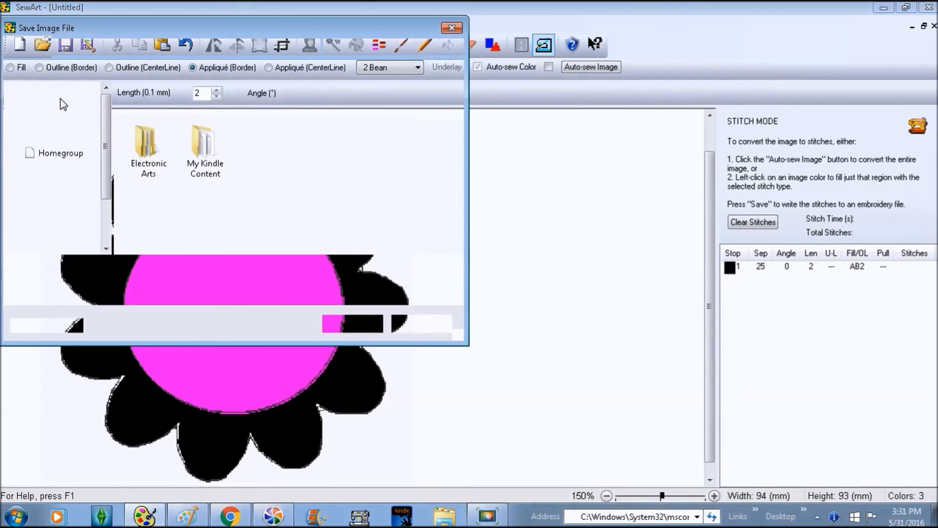
left_click(50, 124)
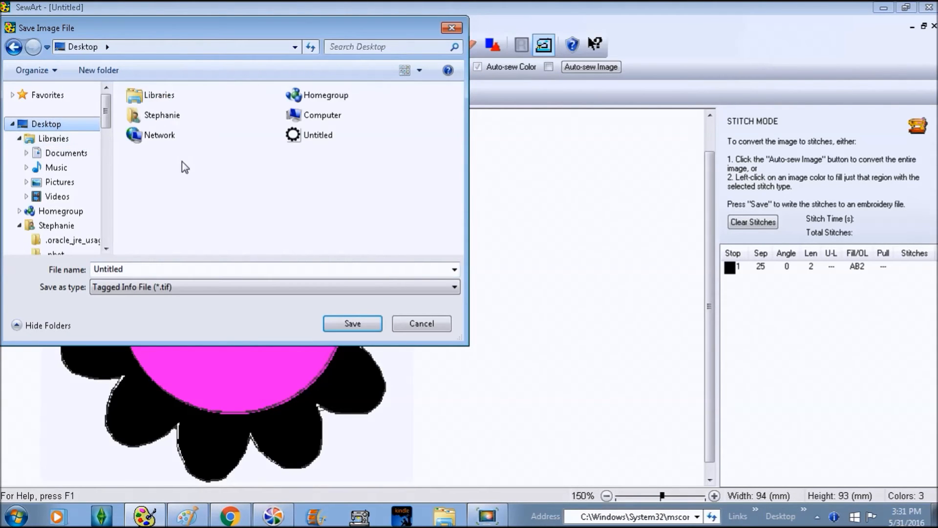
double_click(186, 267)
type("Mug Rug")
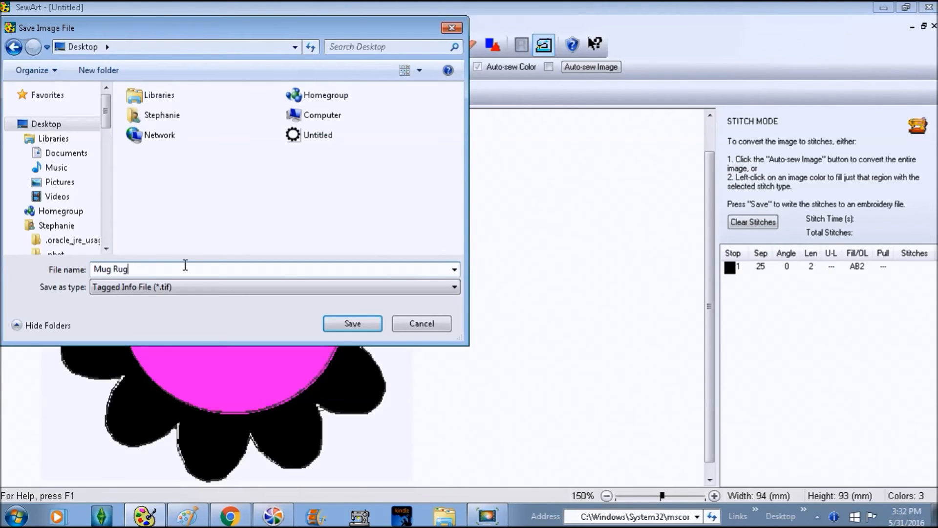
left_click(177, 288)
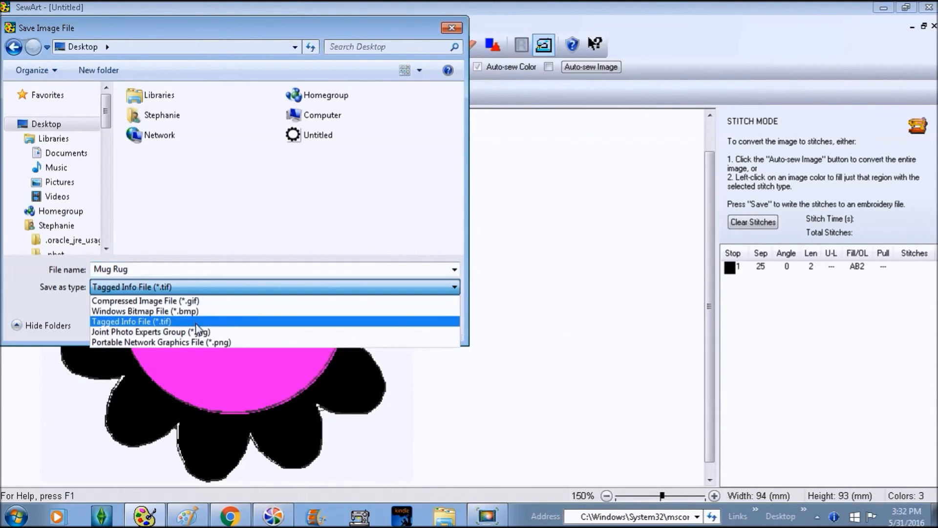
left_click(295, 330)
left_click(352, 322)
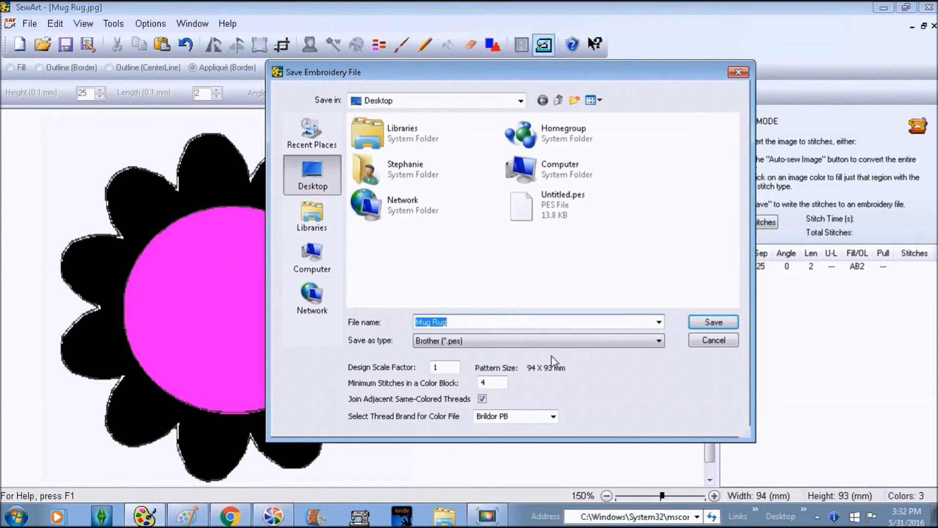
Step: Save the embroidery file to the Desktop as Mug Rug in Brother (*.pes) format
left_click(540, 342)
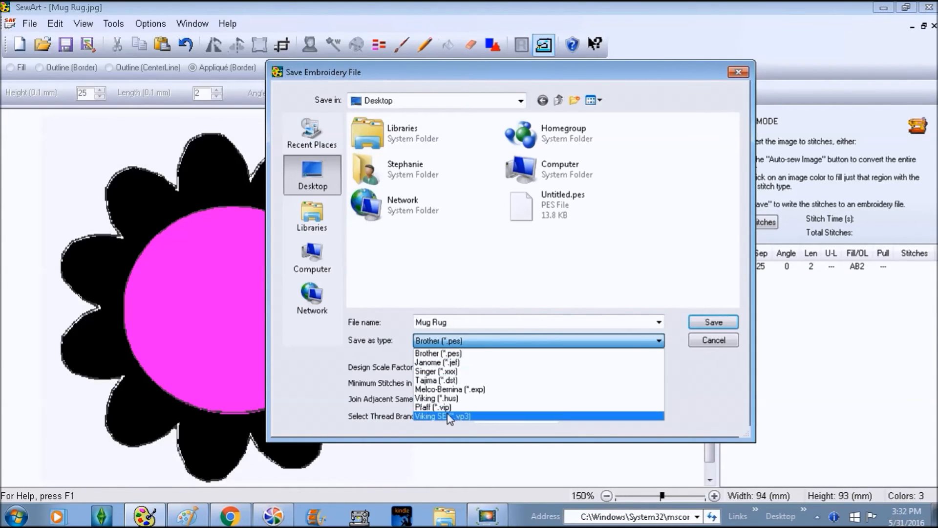
left_click(454, 345)
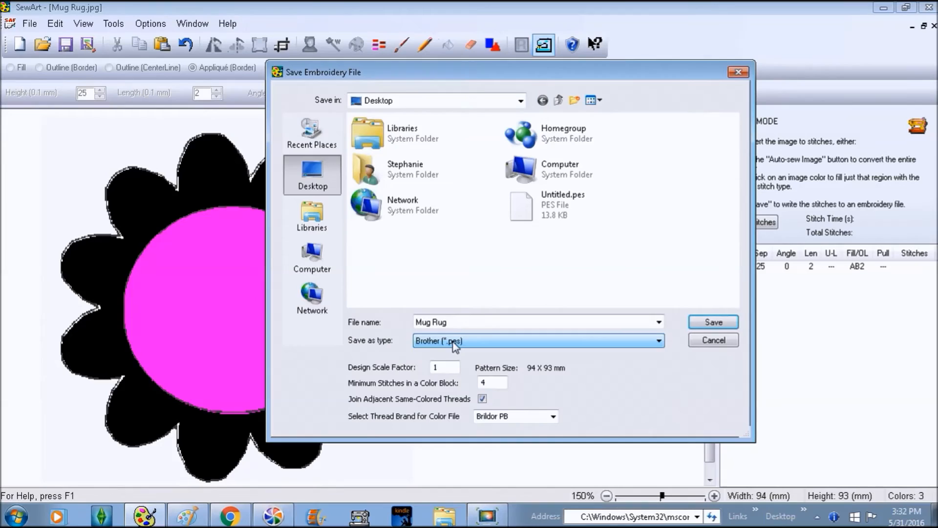
left_click(704, 324)
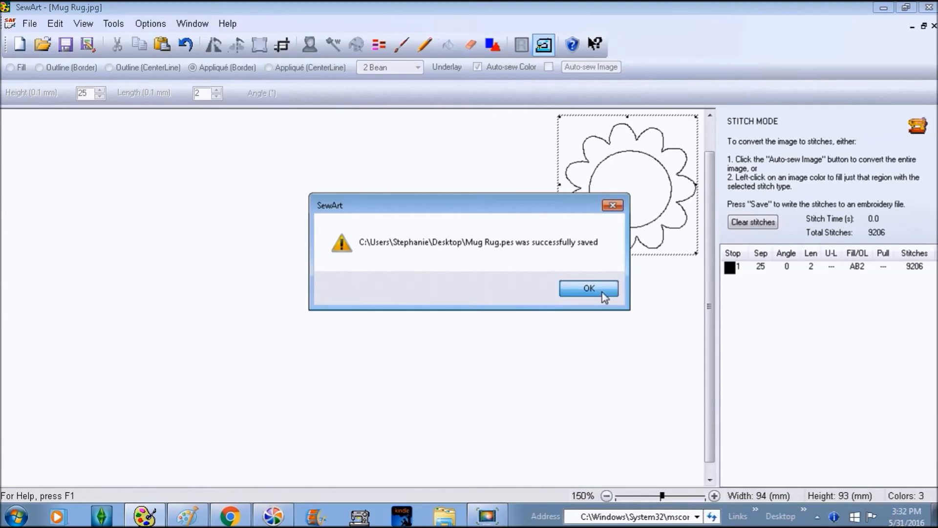
left_click(604, 293)
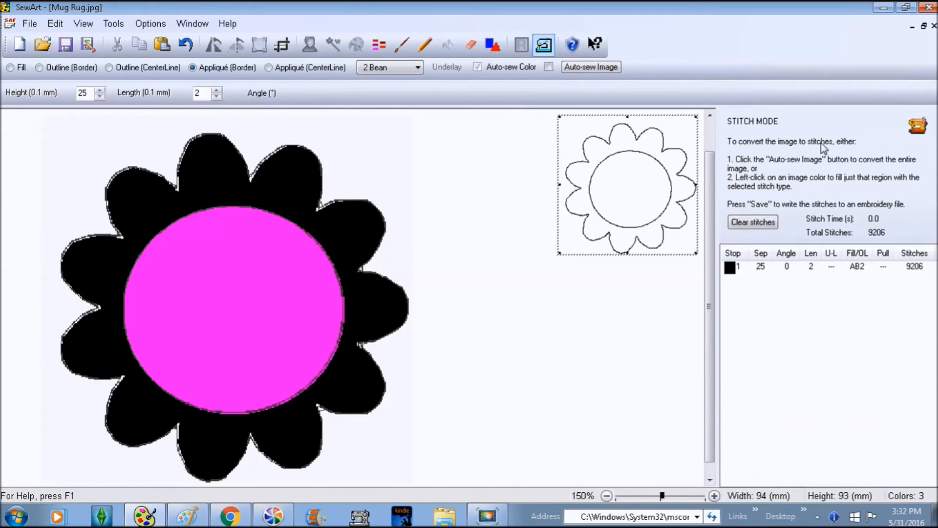
Step: Clear the desktop by minimizing SewArt and closing Paint and the web browser
left_click(883, 8)
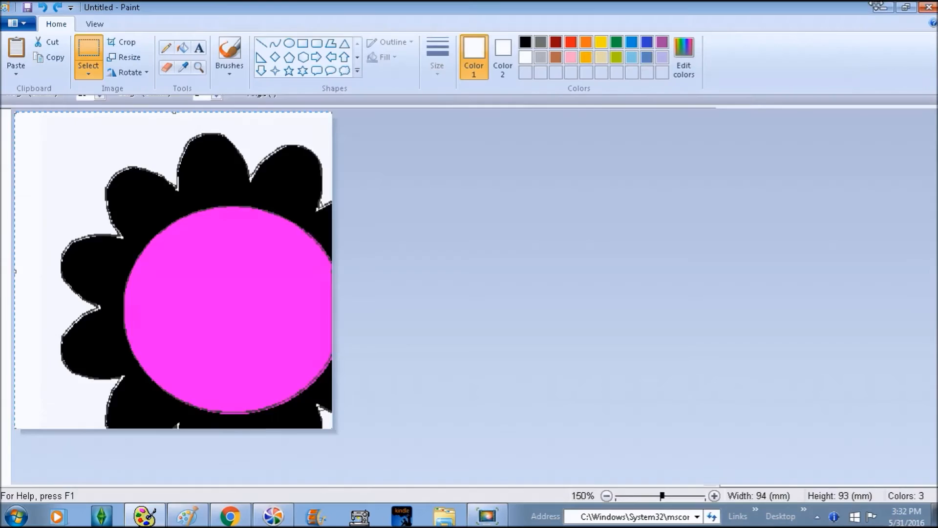
left_click(929, 7)
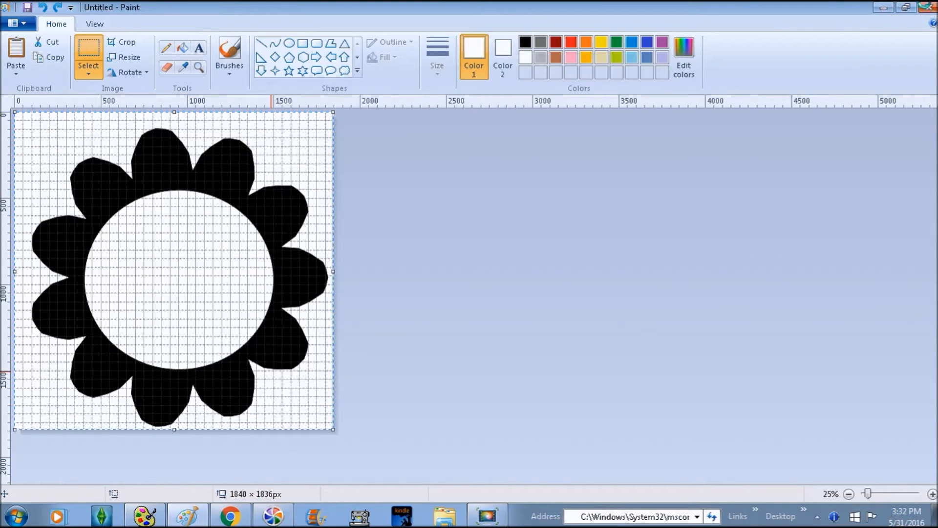
left_click(508, 263)
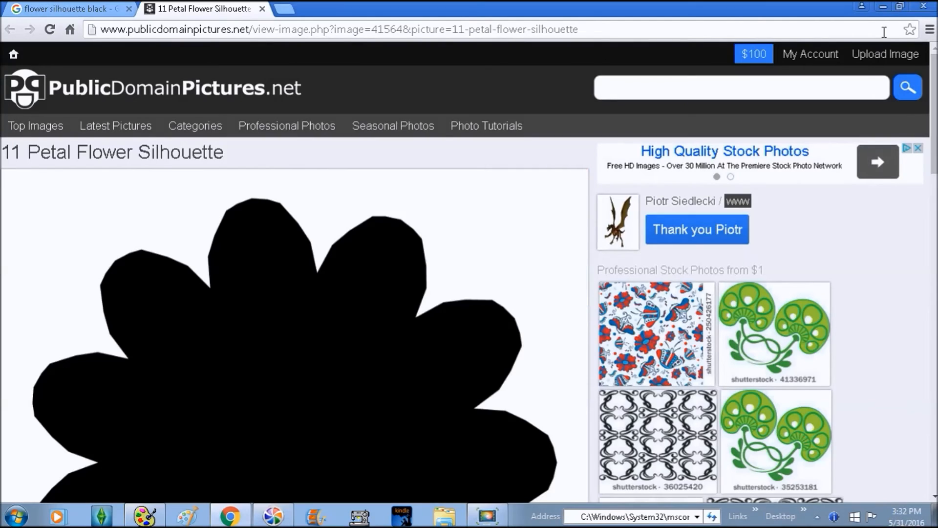
left_click(262, 9)
left_click(934, 8)
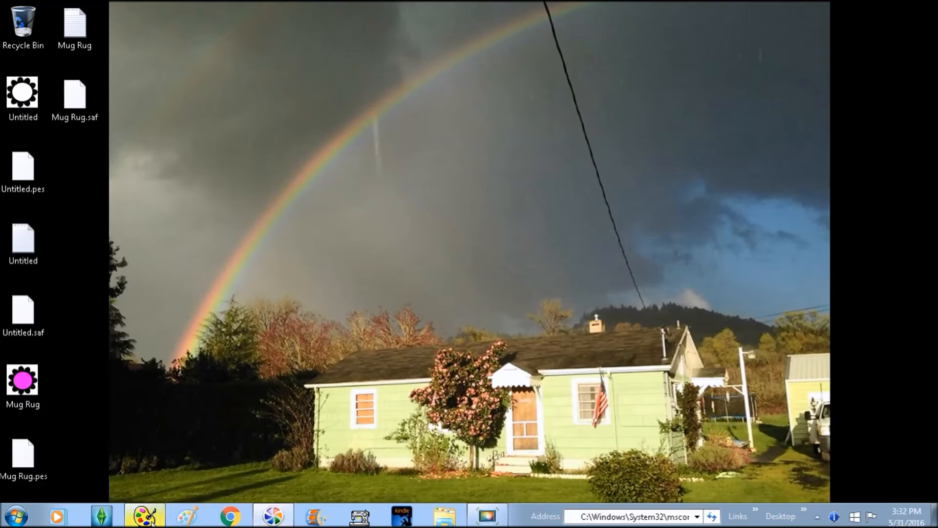
Step: Switch to the Computer window in Windows Explorer and open Removable Disk (H:)
left_click(145, 516)
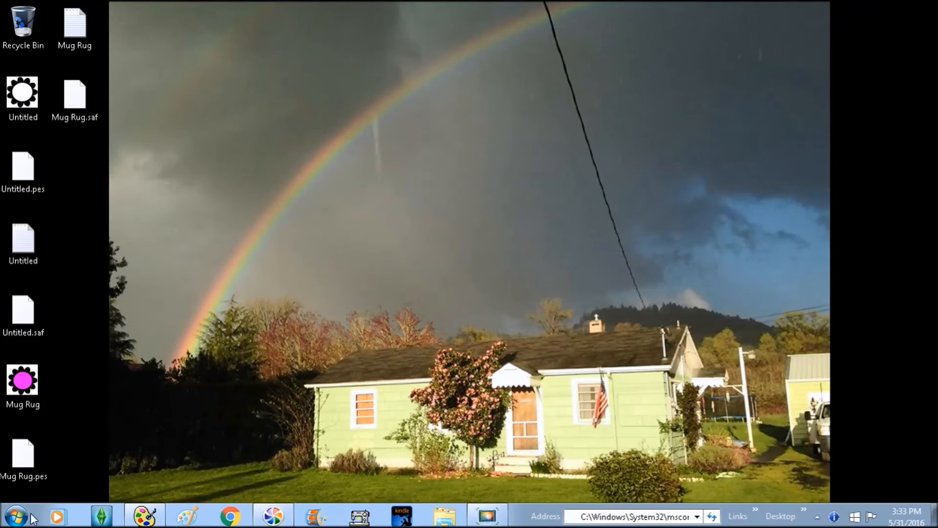
left_click(17, 516)
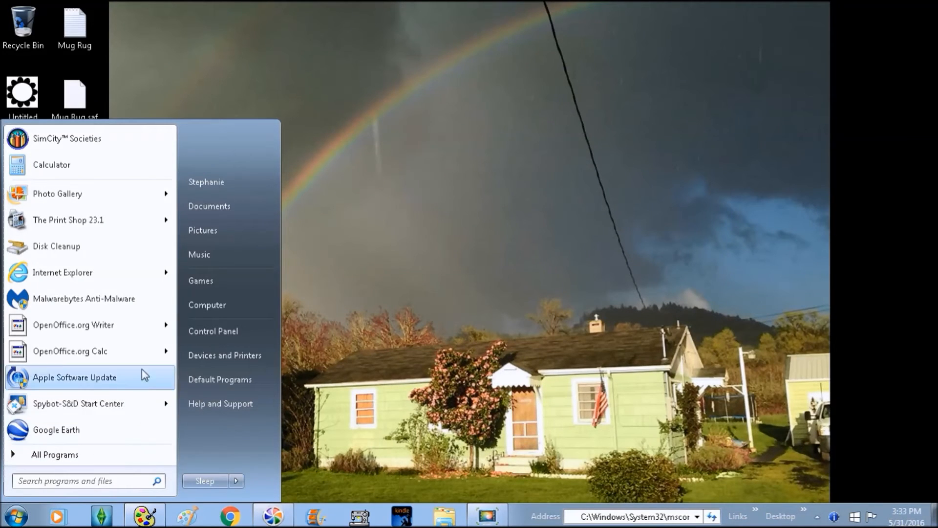
left_click(225, 309)
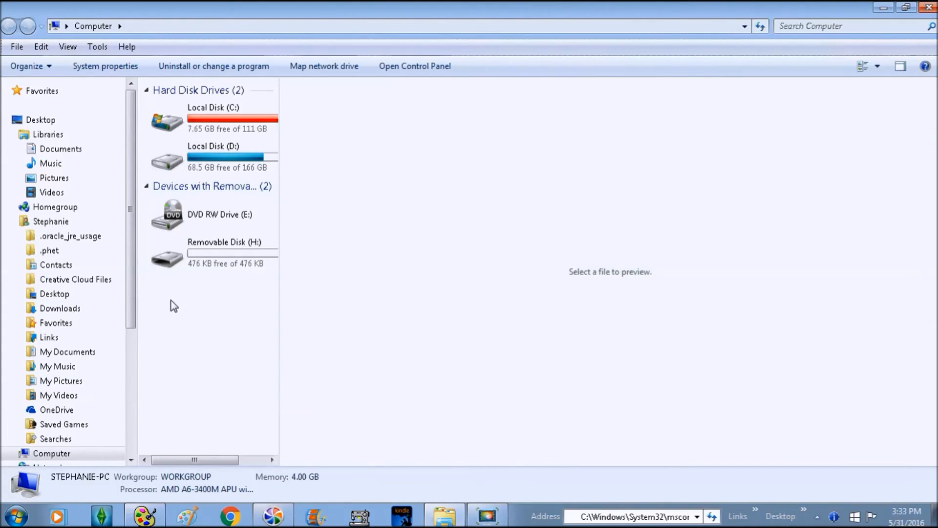
left_click(206, 244)
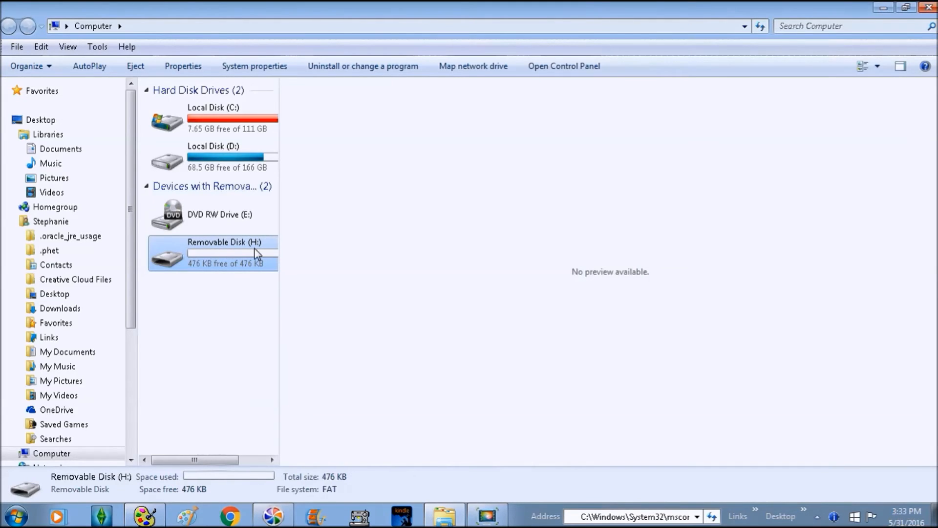
double_click(226, 255)
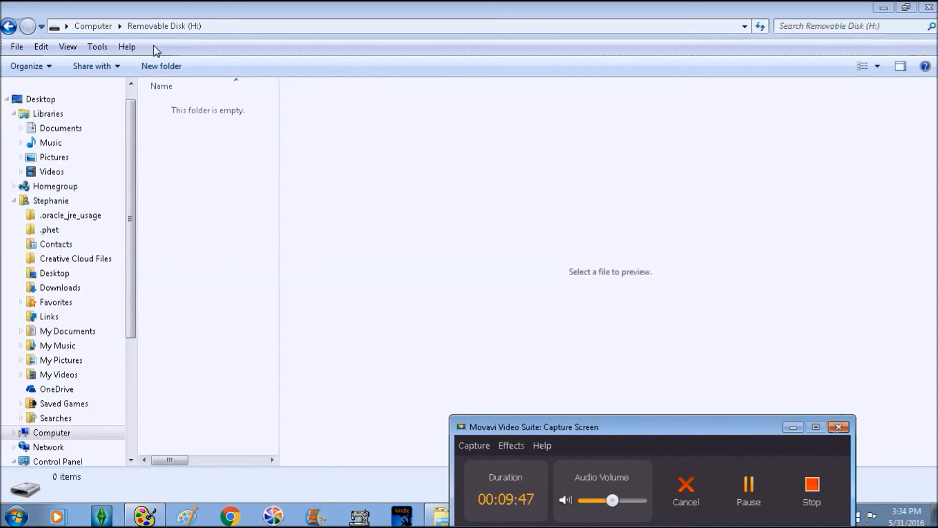
Step: Copy the Mug Rug.pes embroidery file from the Desktop folder
left_click(43, 99)
left_click_drag(276, 173, 277, 188)
left_click_drag(273, 305, 271, 343)
left_click(176, 319)
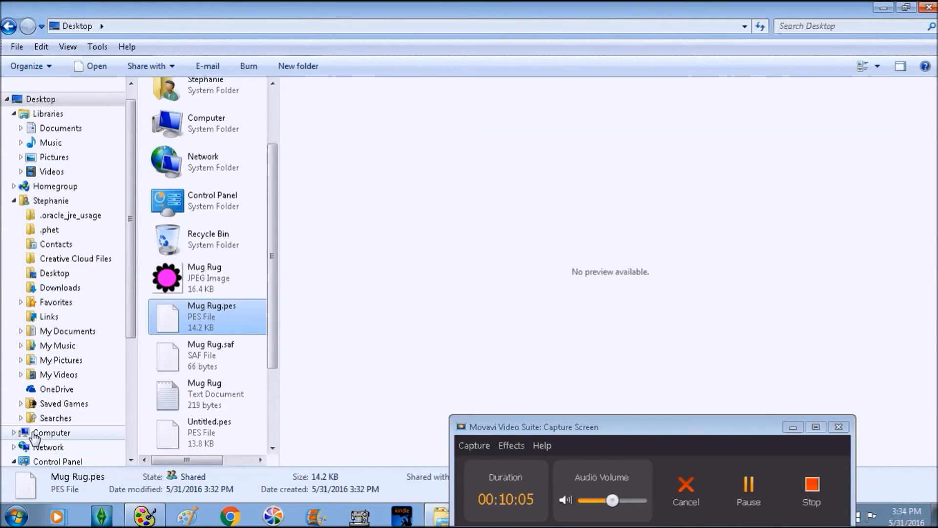
right_click(201, 309)
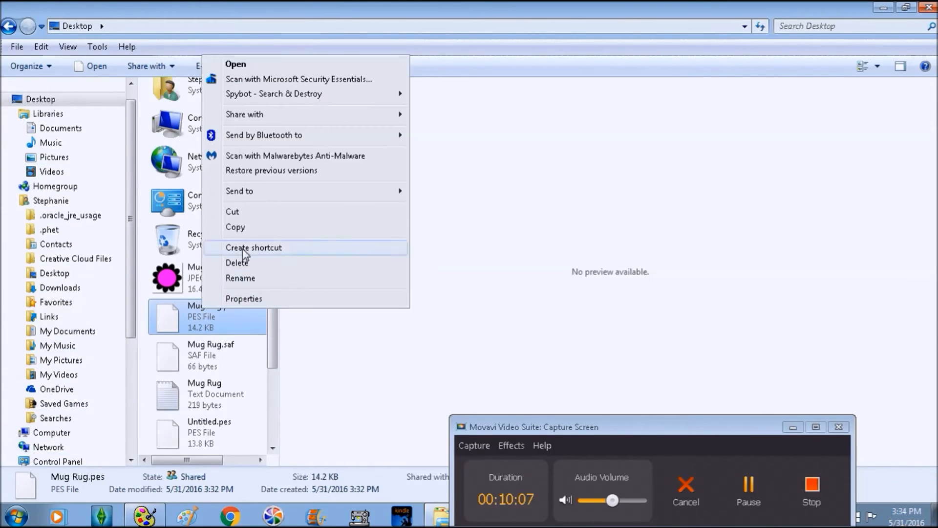
left_click(234, 226)
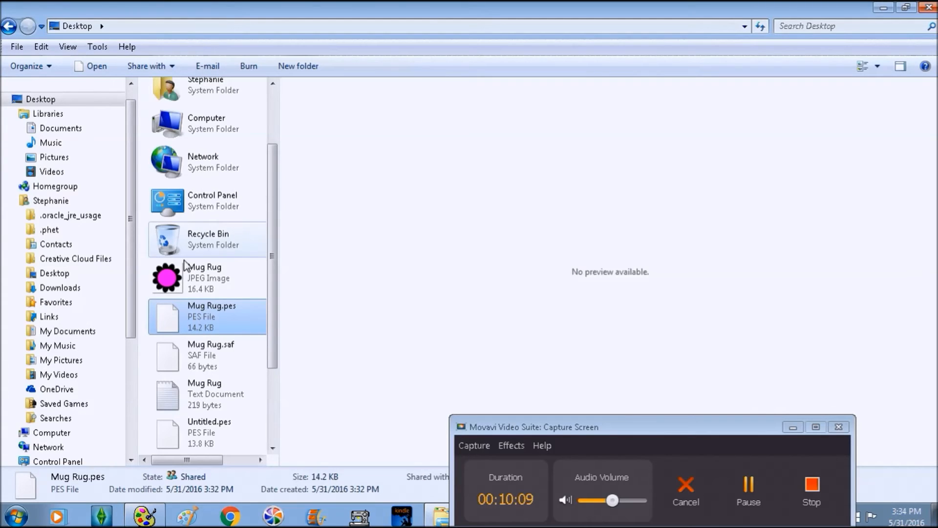
Step: Paste the copied Mug Rug.pes file onto Removable Disk (H:)
left_click(49, 433)
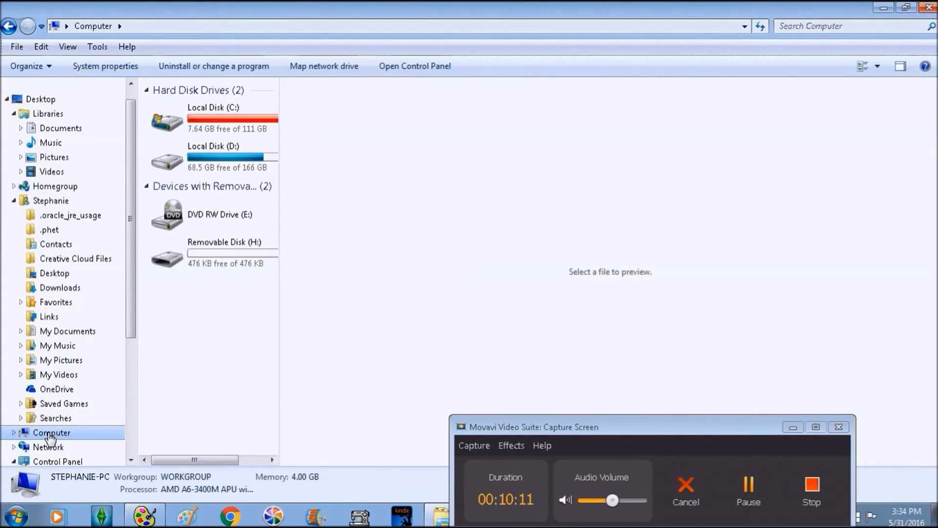
double_click(232, 244)
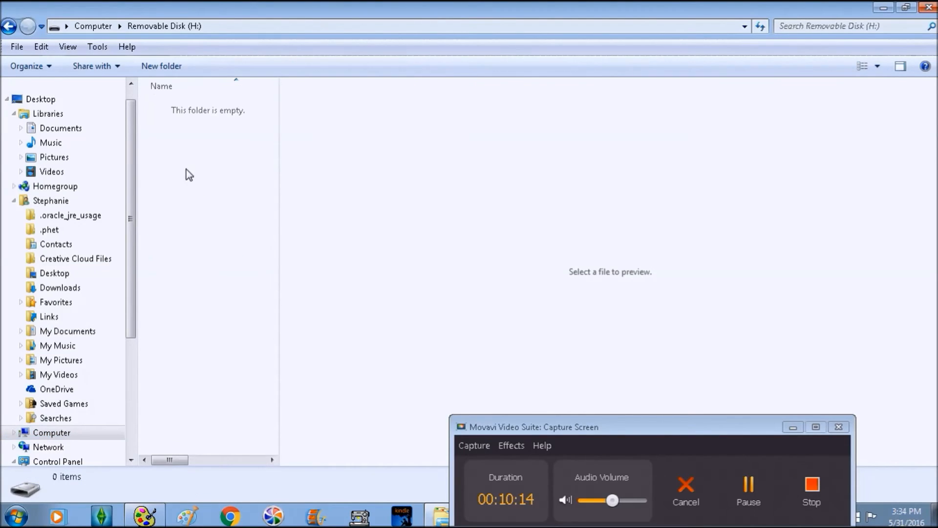
right_click(178, 125)
left_click(210, 240)
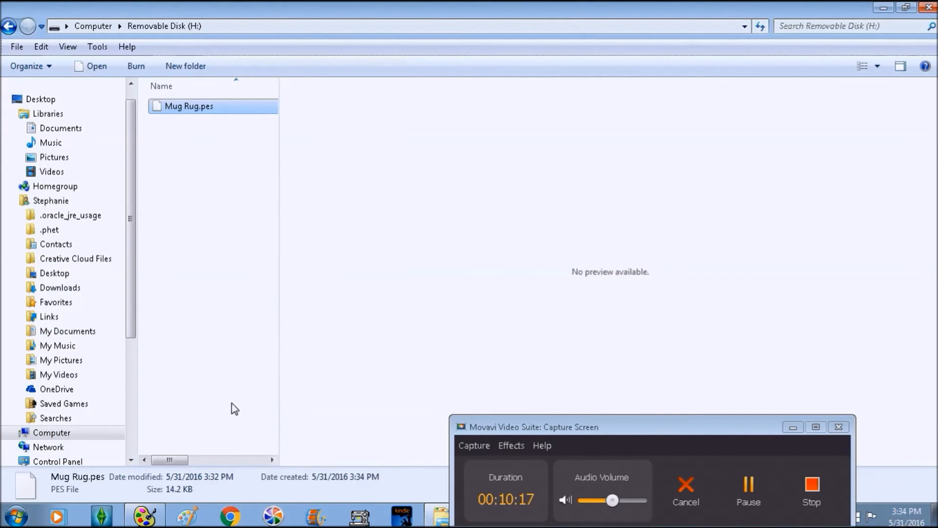
left_click(174, 192)
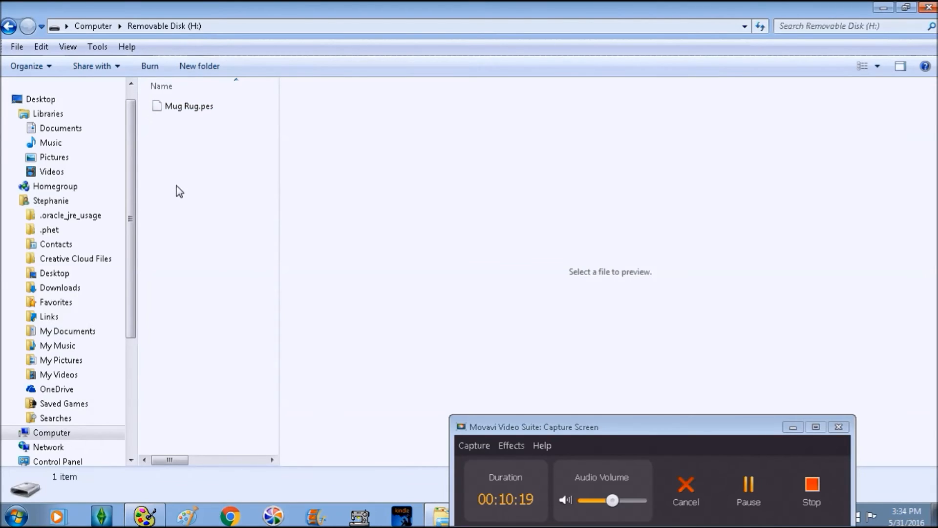